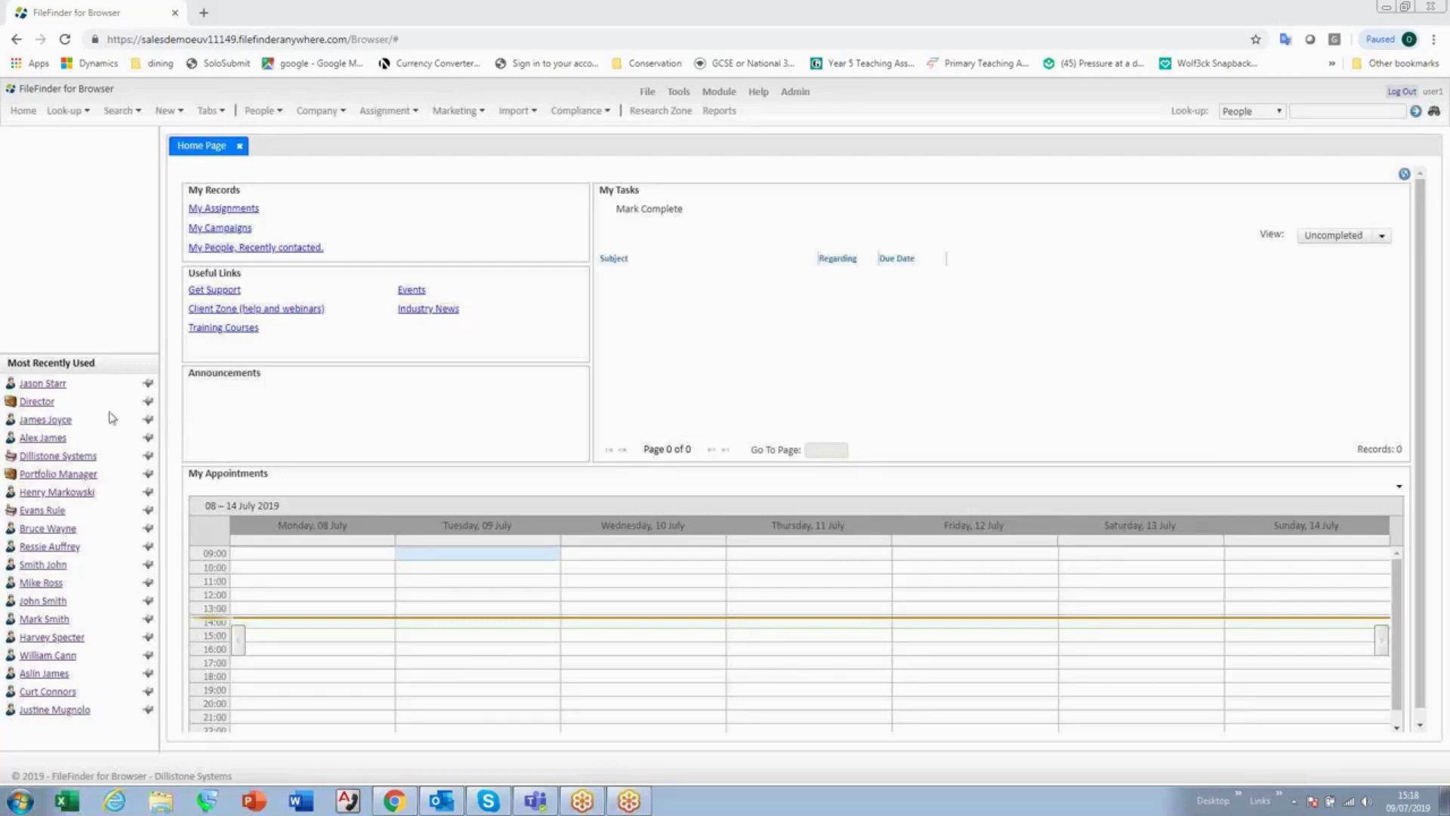
# Open the Director assignment and bring up its Client Portal settings.
pyautogui.click(38, 402)
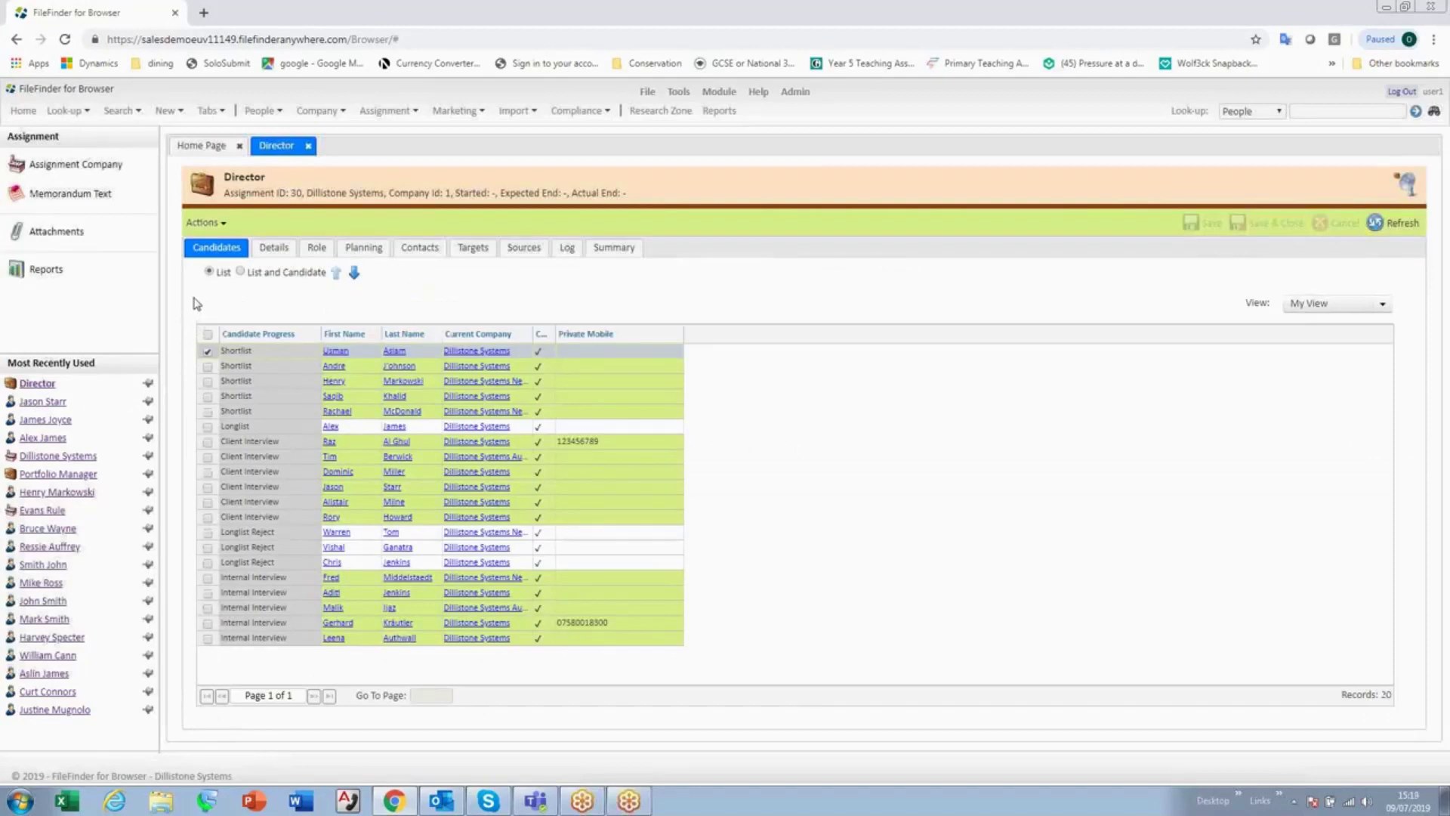
pyautogui.click(225, 224)
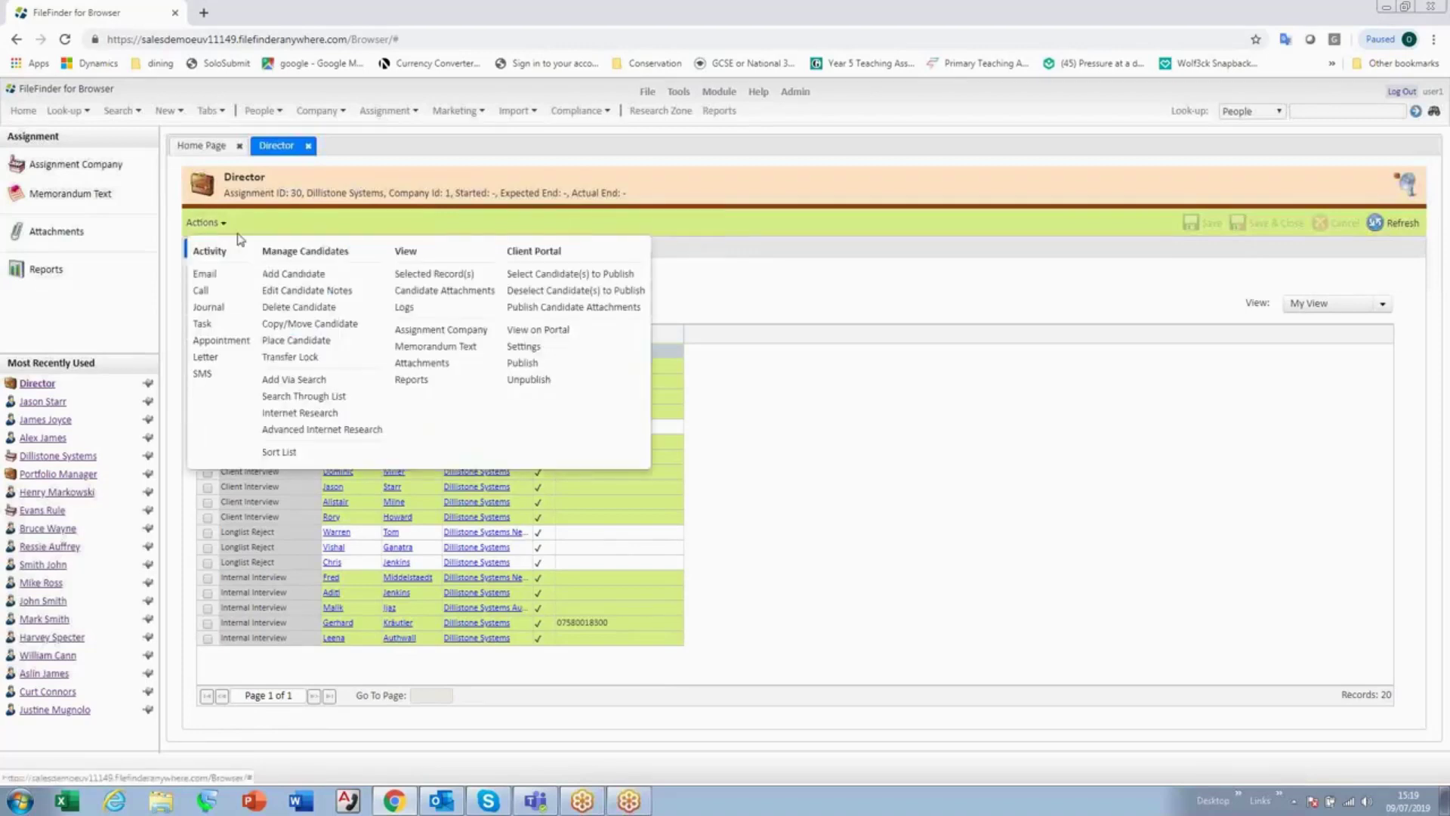
pyautogui.click(524, 348)
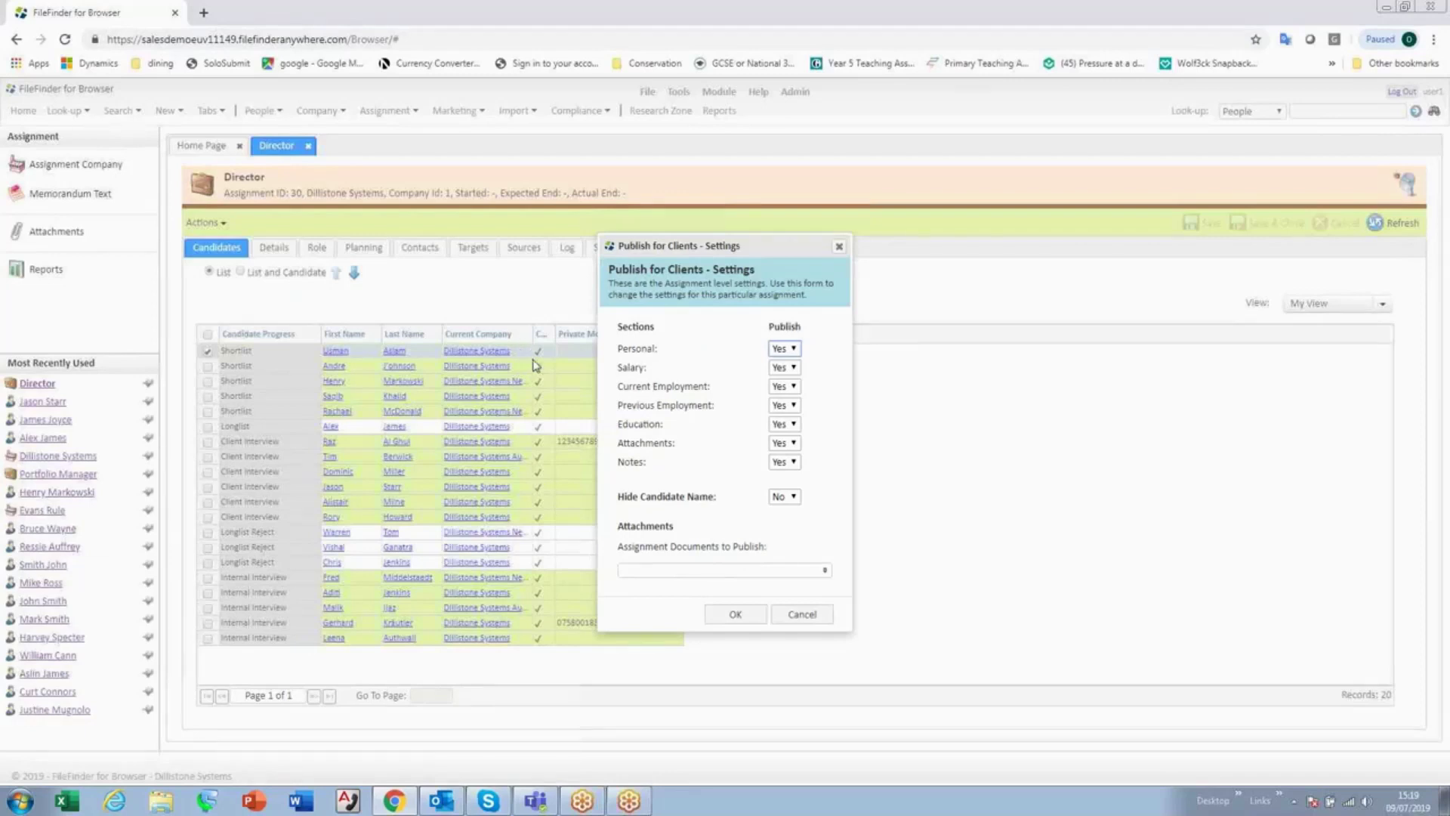
# Keep candidate names visible and attachments published, then save the publishing settings.
pyautogui.click(794, 497)
pyautogui.click(794, 497)
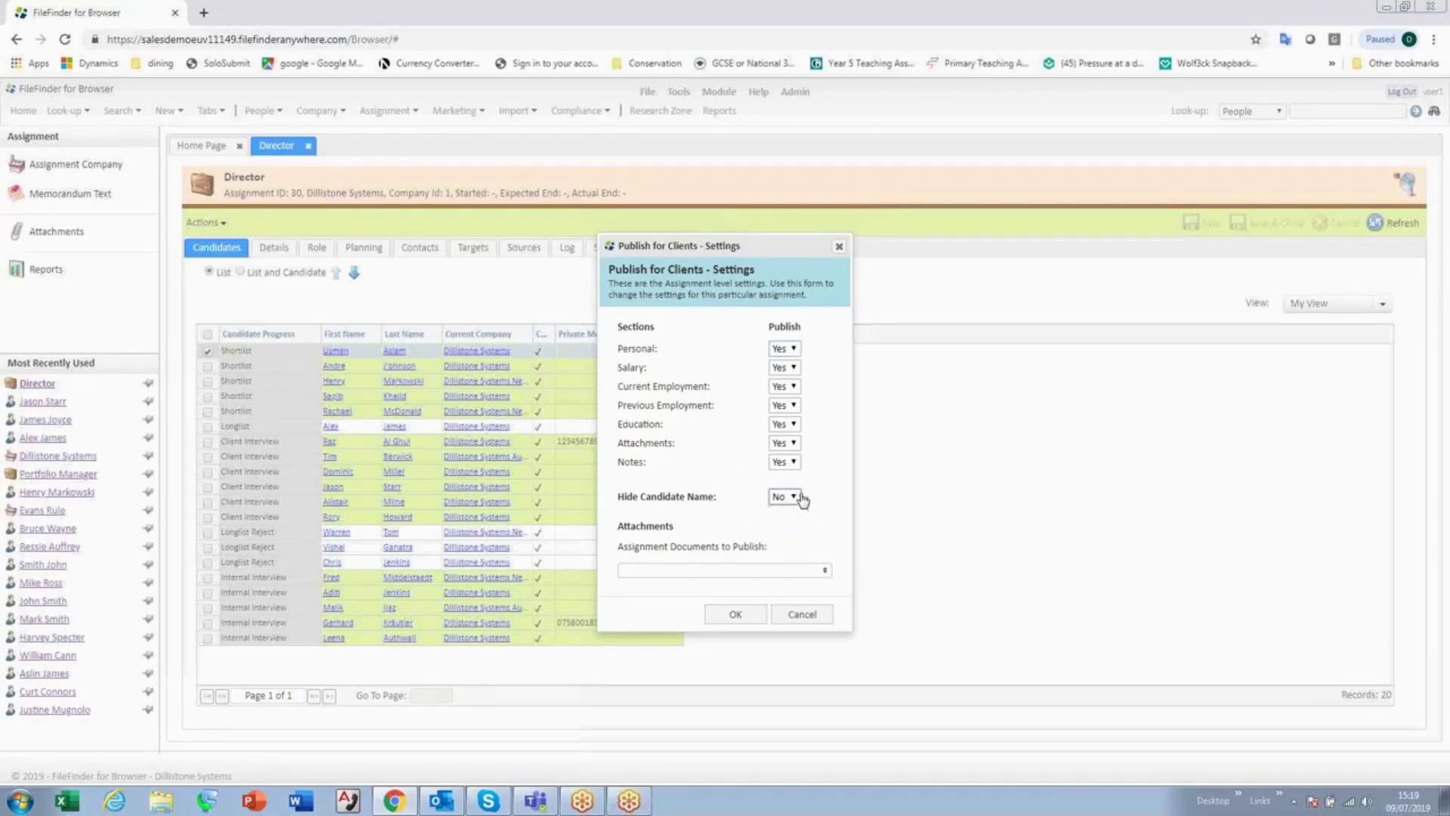
pyautogui.click(793, 444)
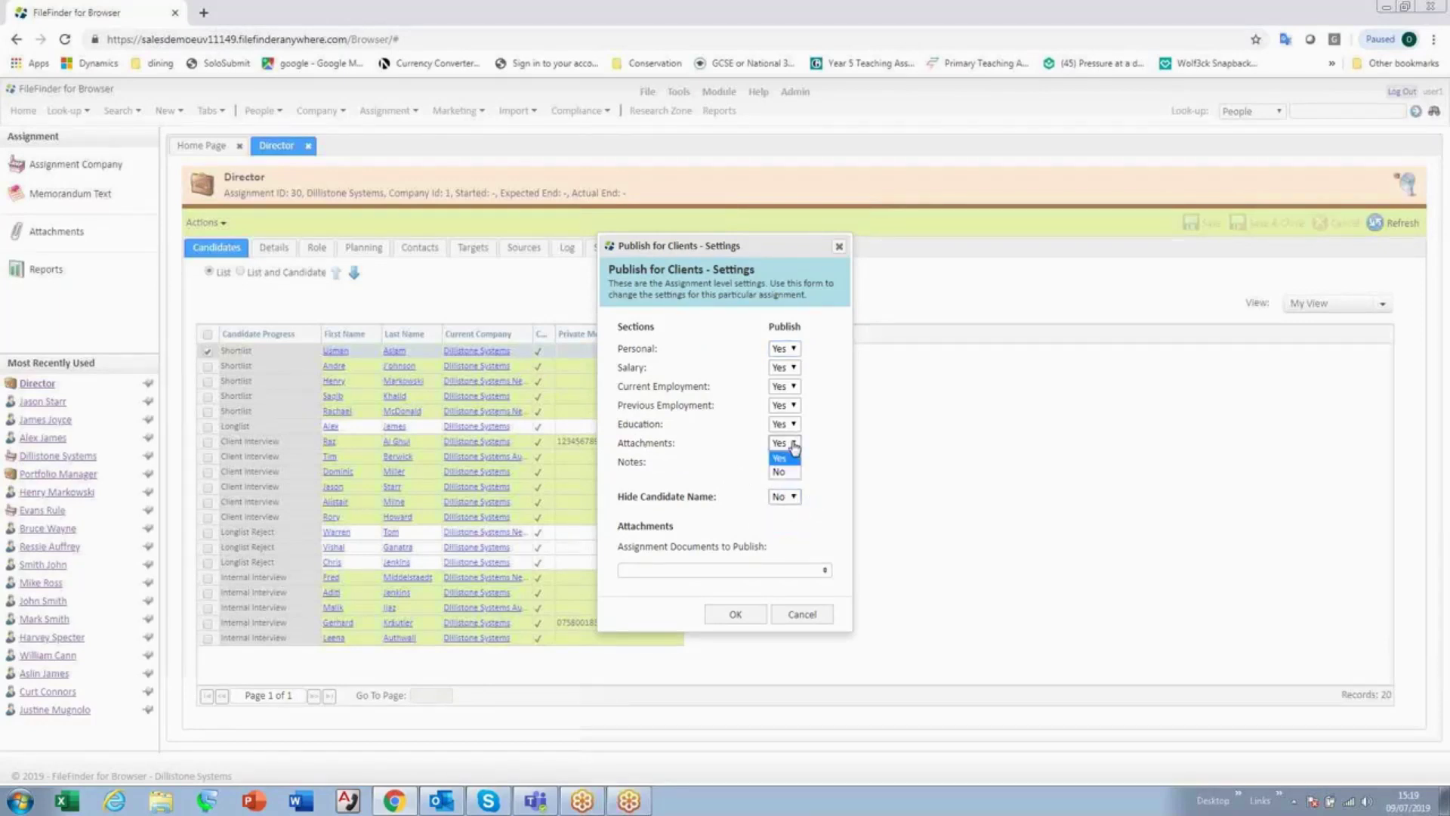
pyautogui.click(835, 436)
pyautogui.click(737, 618)
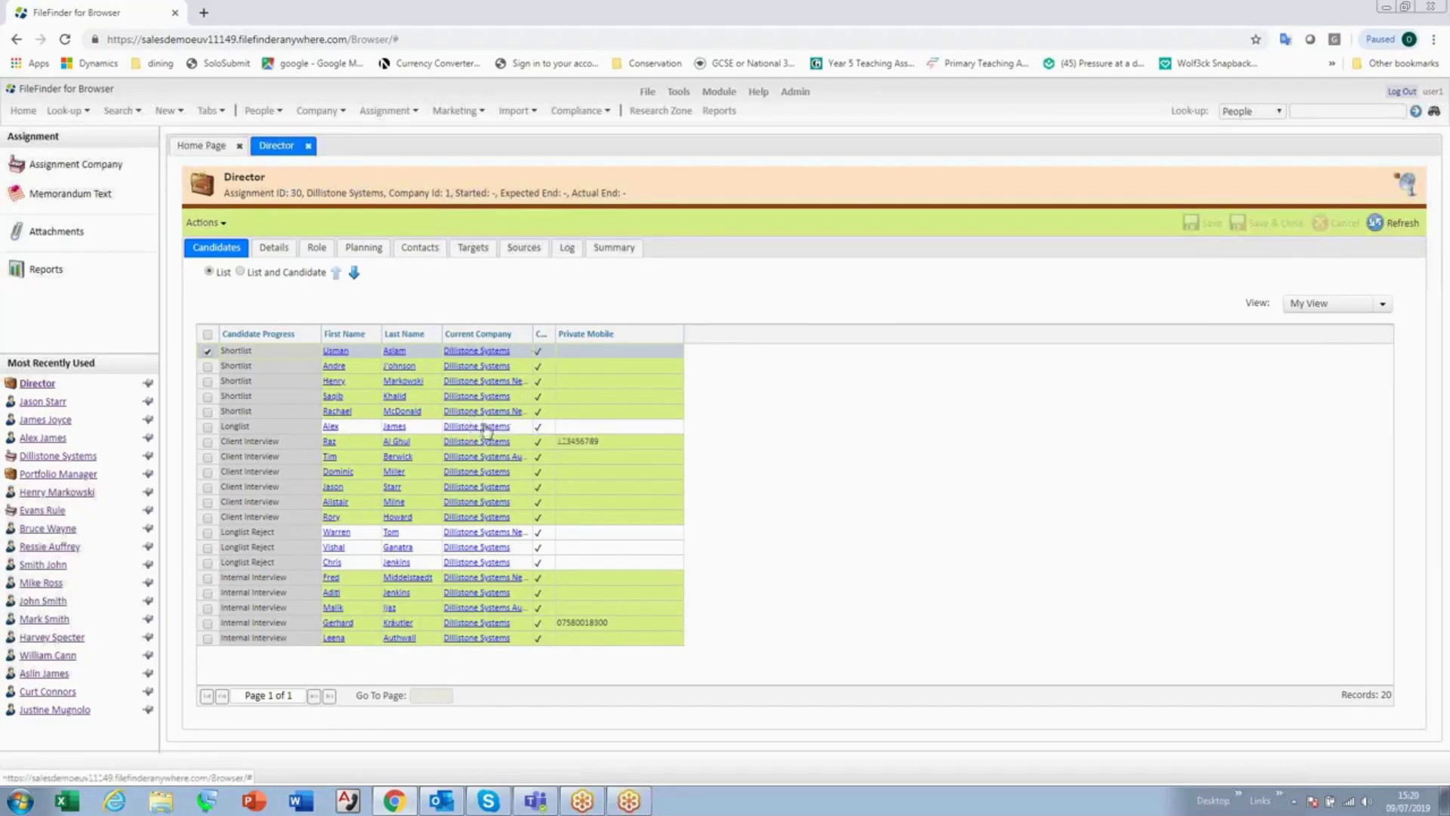
# Mark the Longlist candidate for publishing to the client.
pyautogui.click(573, 427)
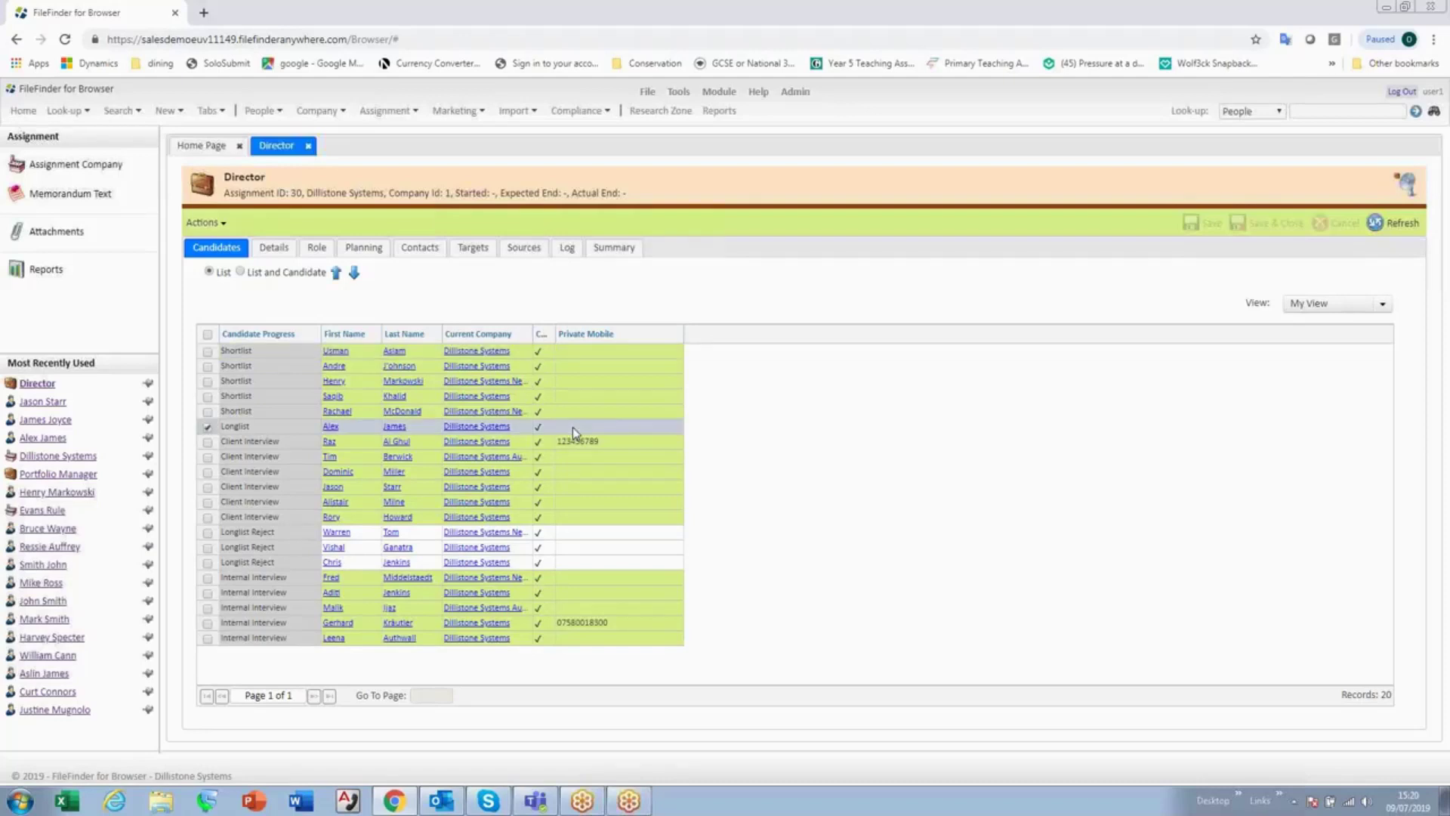
pyautogui.rightClick(573, 428)
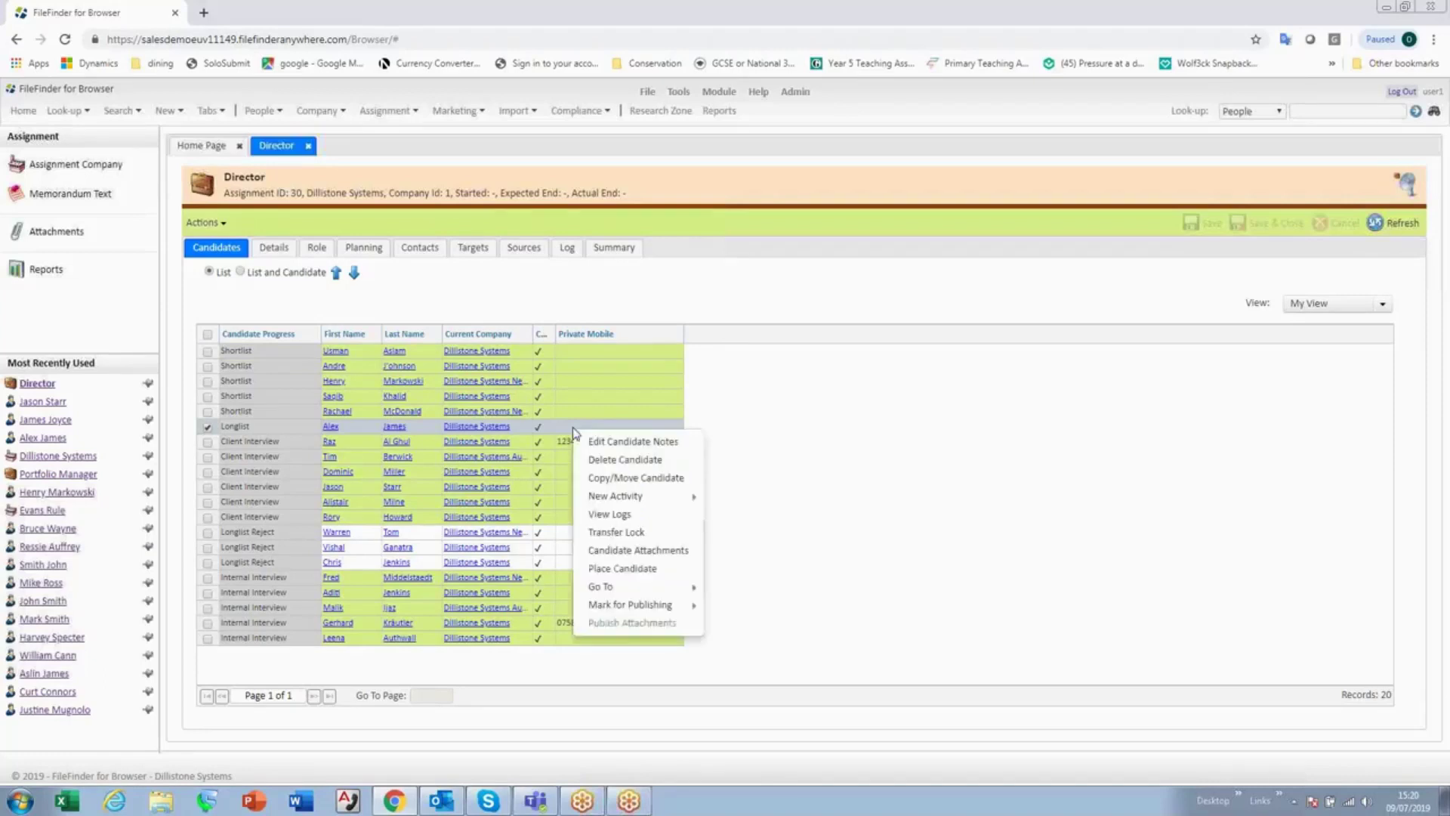
pyautogui.moveTo(664, 605)
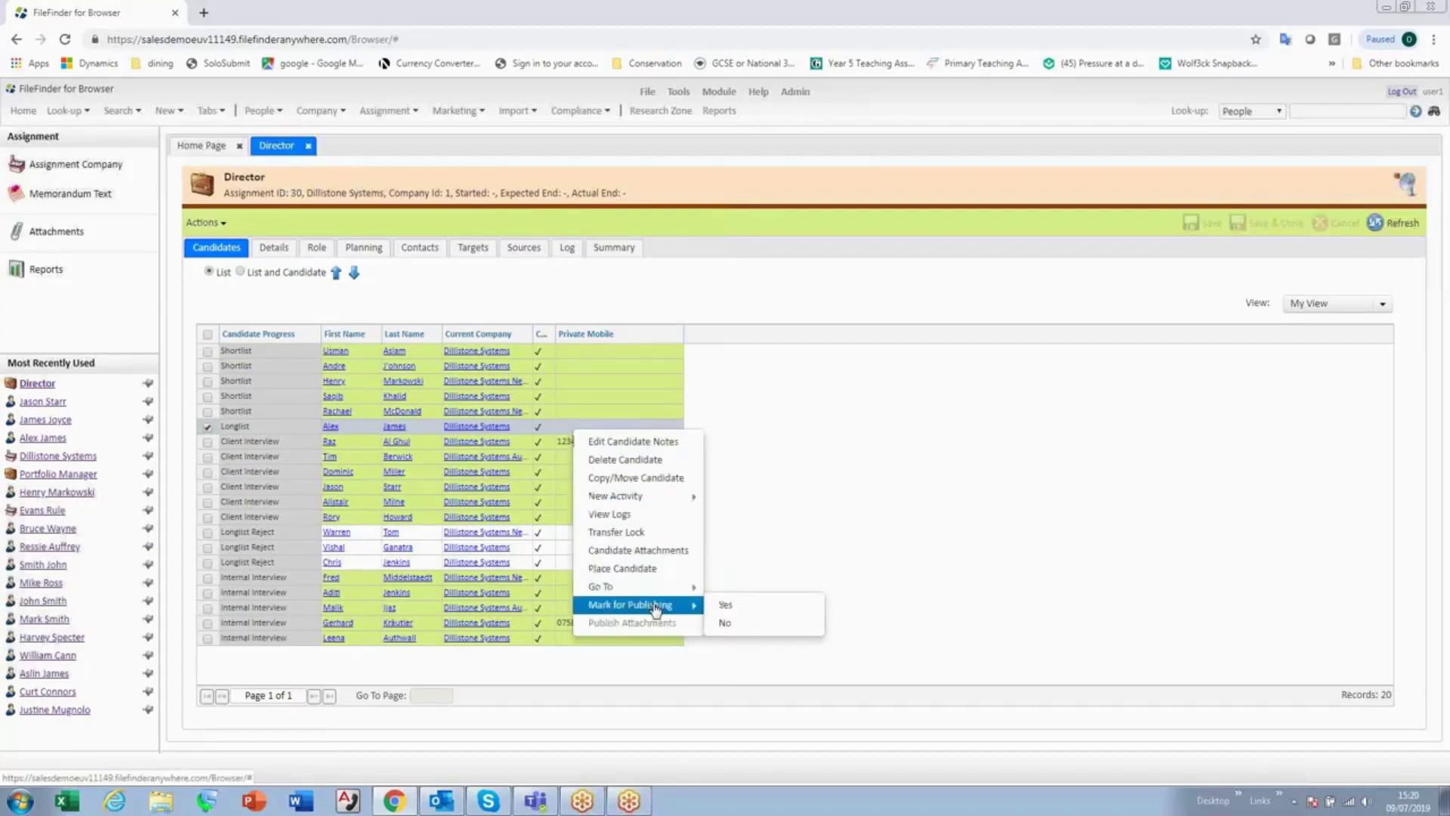
pyautogui.click(727, 606)
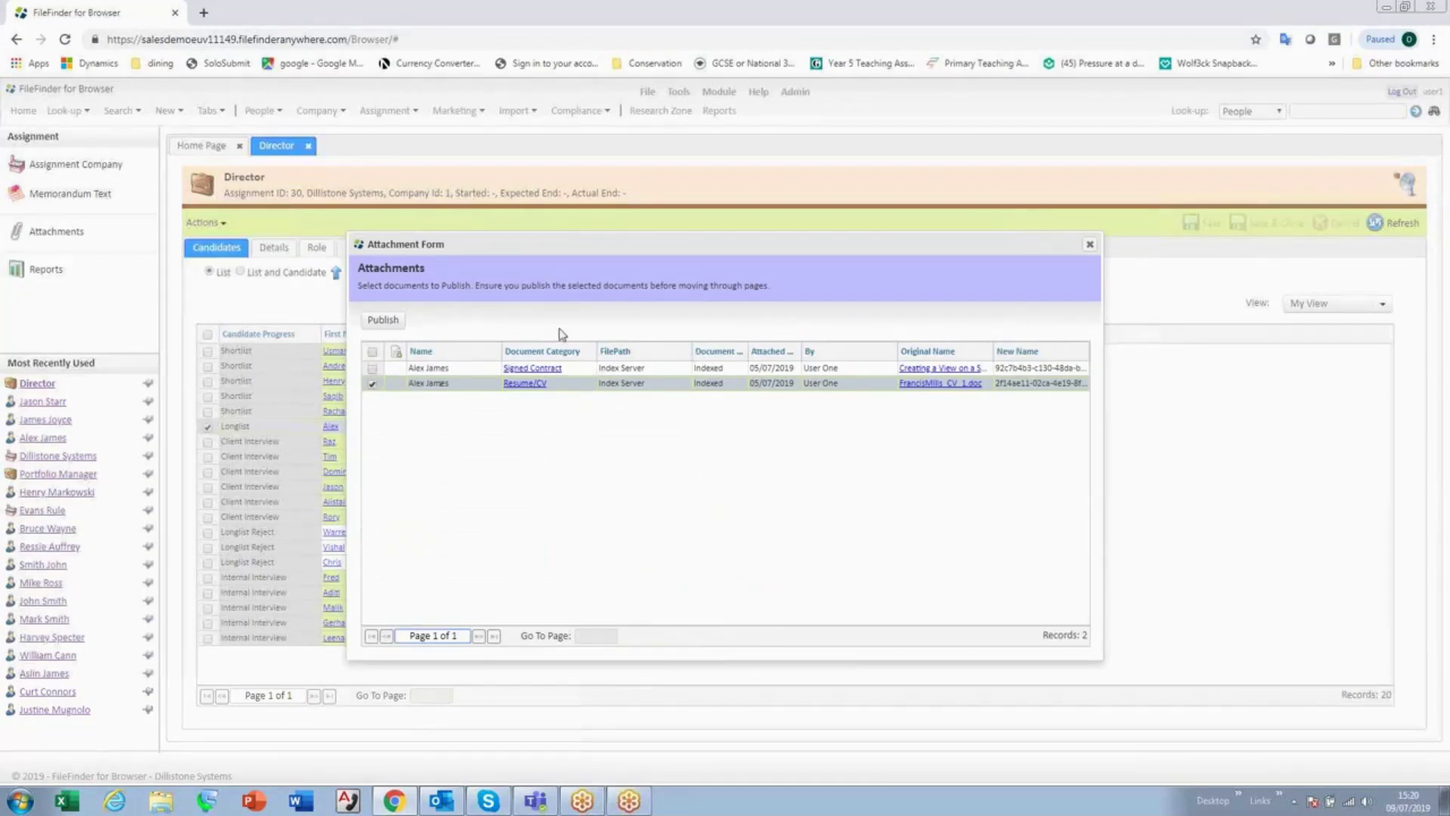
# Publish that candidate's Resume/CV attachment.
pyautogui.click(373, 384)
pyautogui.click(373, 384)
pyautogui.click(1090, 245)
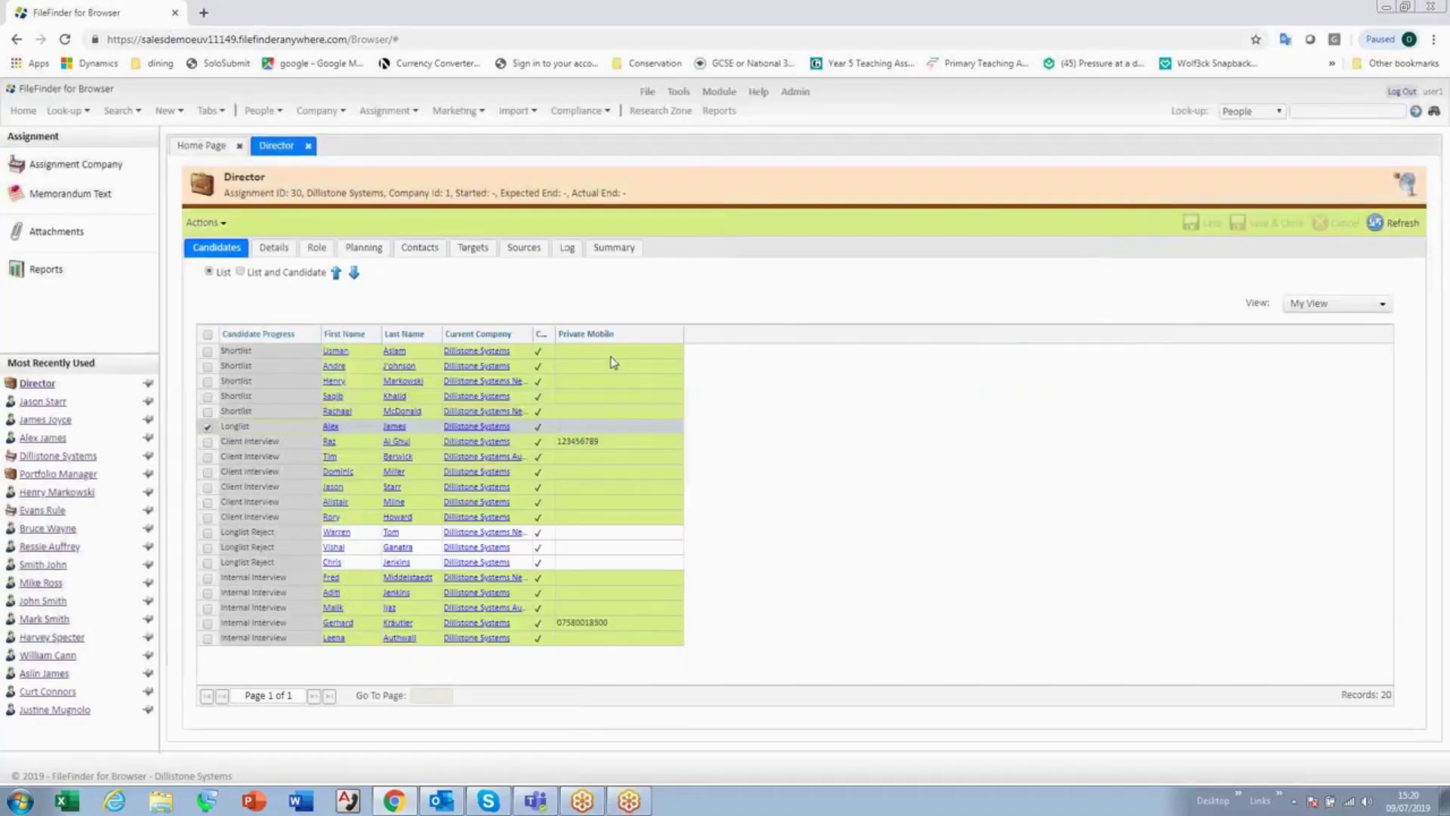
# Enable client portal access for the Dillistone Systems CEO/Chairman contact.
pyautogui.click(428, 252)
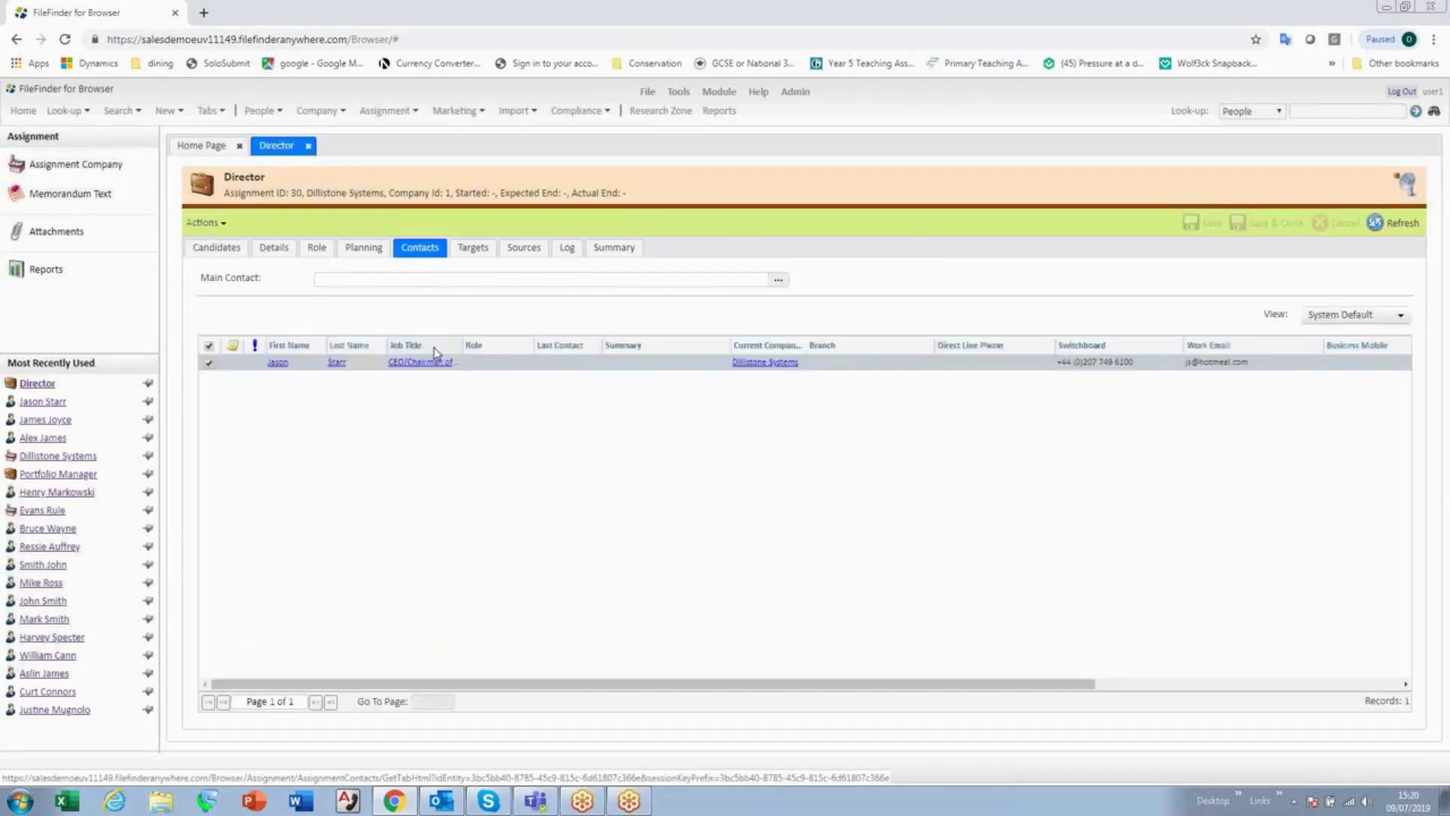
pyautogui.rightClick(505, 368)
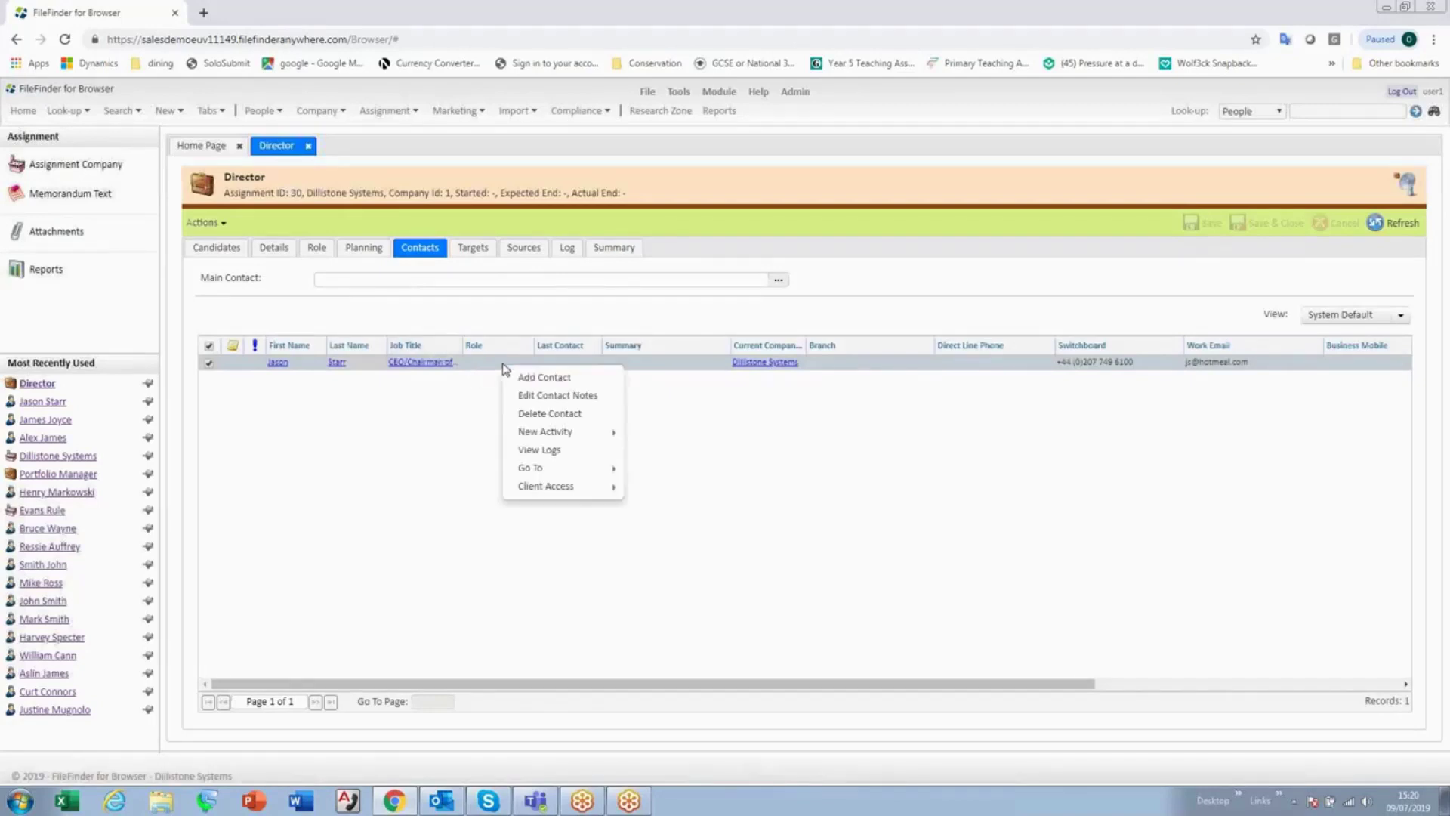
pyautogui.moveTo(584, 495)
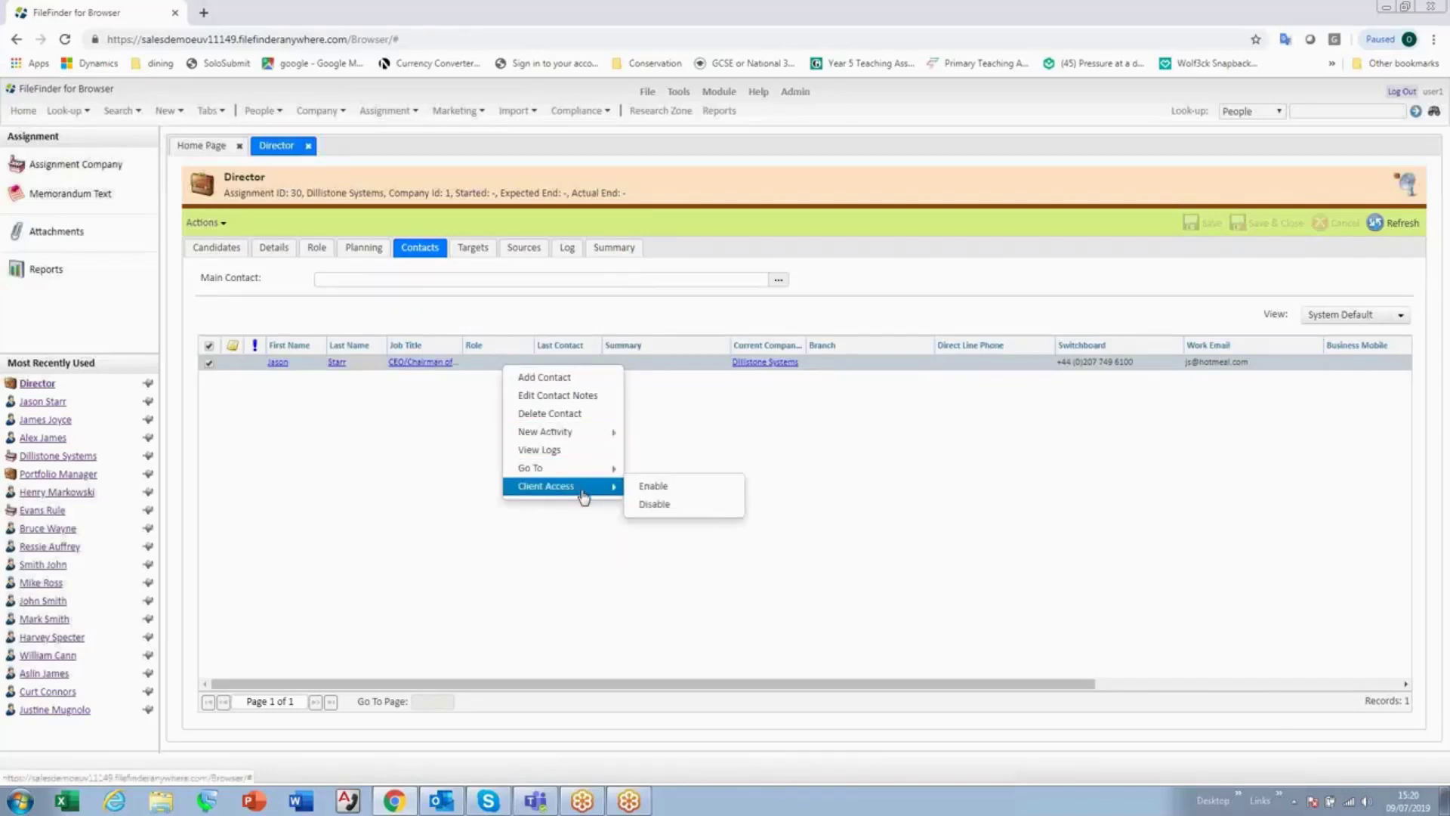
pyautogui.click(671, 494)
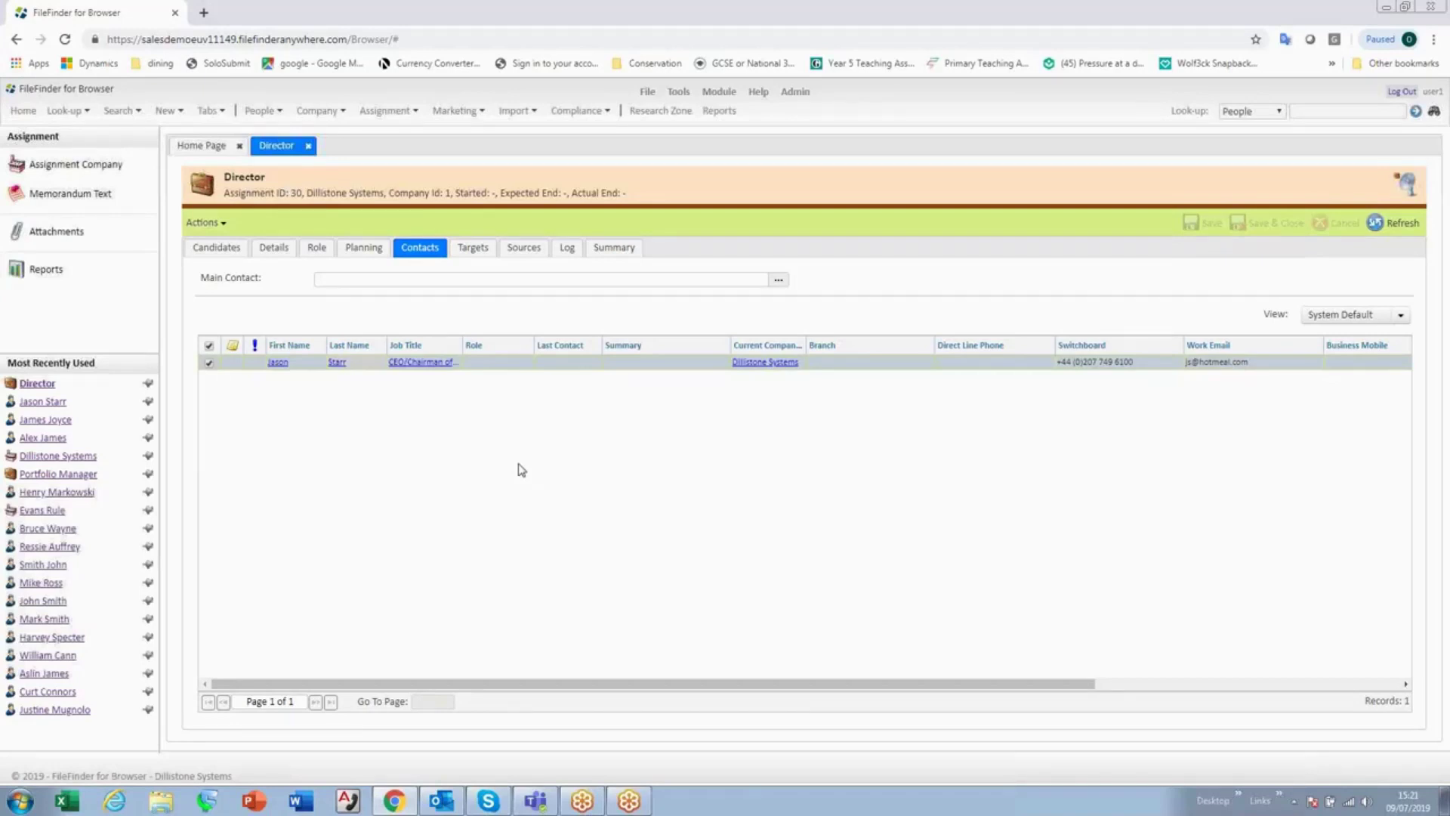
# Disable the CEO/Chairman contact's client portal access.
pyautogui.rightClick(496, 370)
pyautogui.moveTo(567, 489)
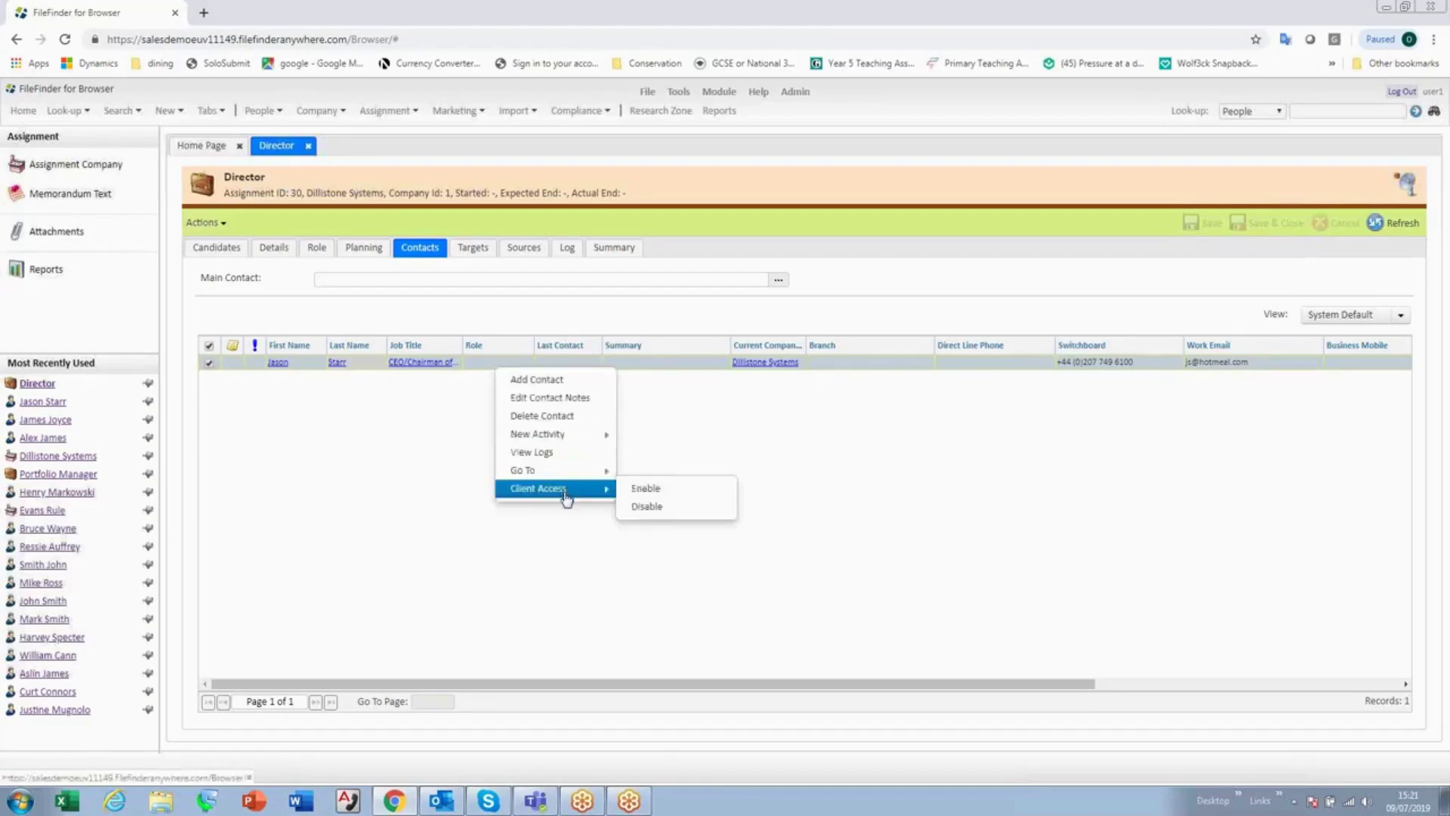
pyautogui.click(655, 513)
# Set the second Client Interview candidate's Mark for Publishing to No.
pyautogui.click(227, 256)
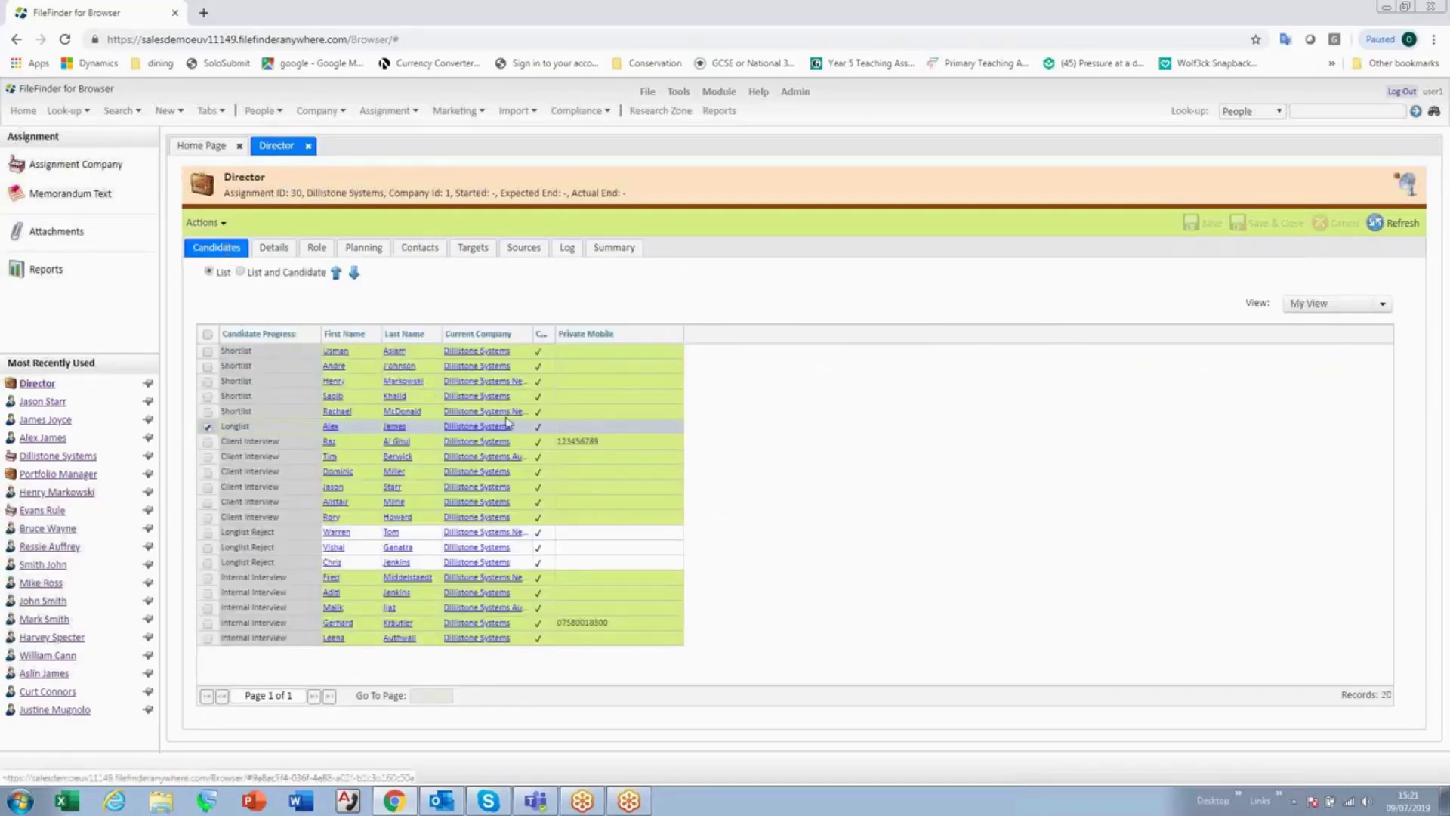
pyautogui.click(577, 461)
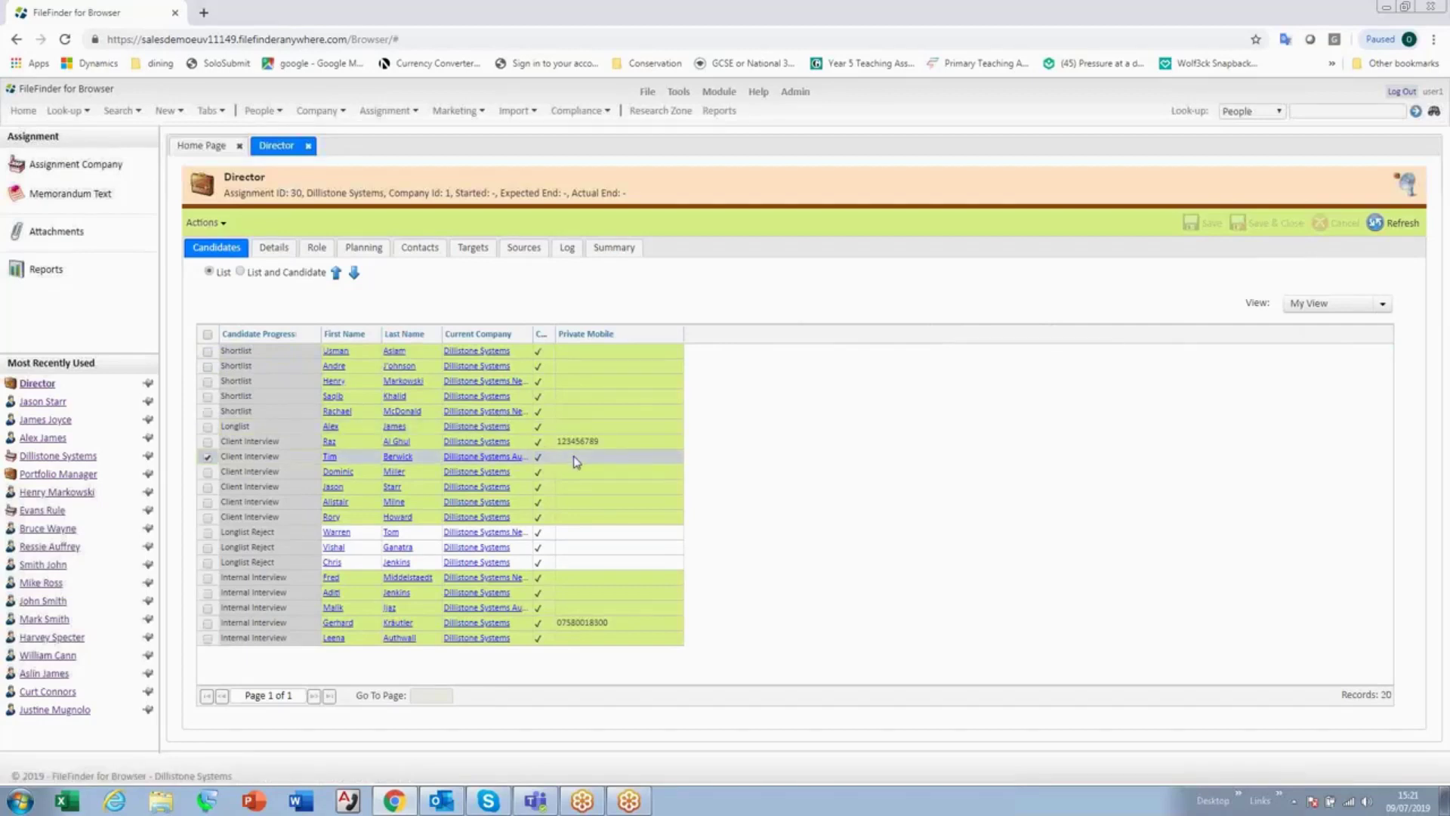
pyautogui.rightClick(576, 461)
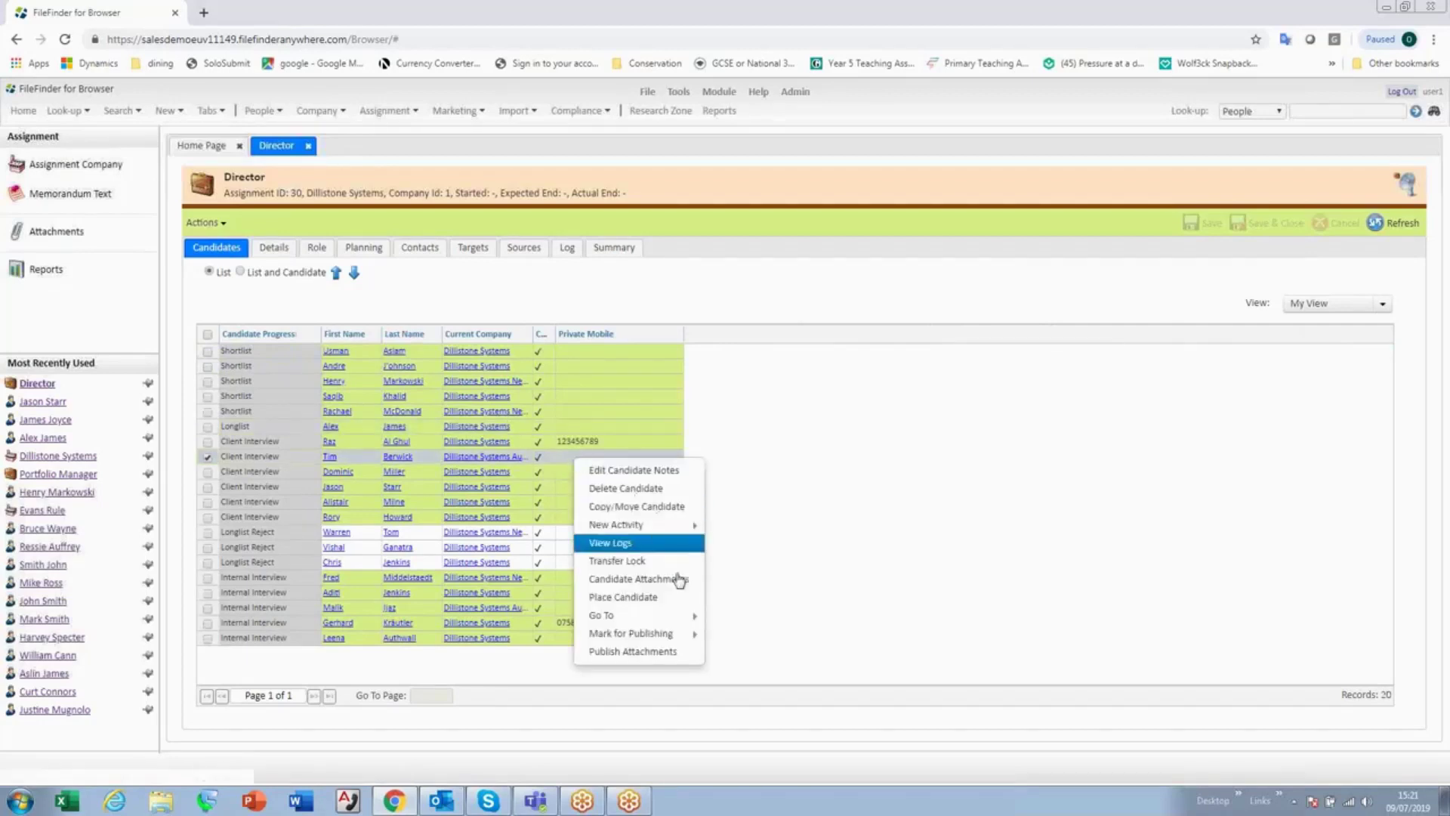
pyautogui.moveTo(680, 635)
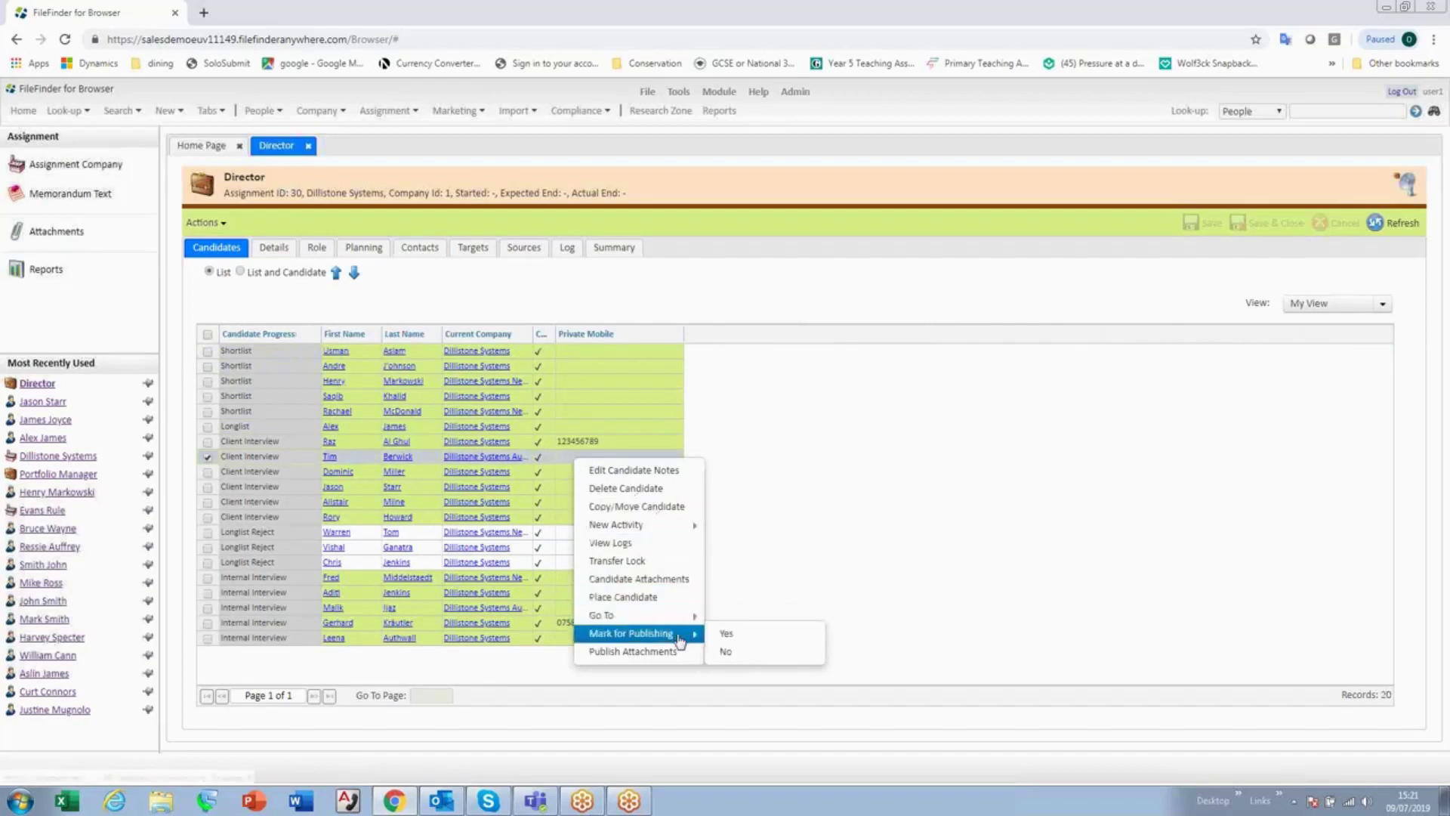
pyautogui.click(744, 657)
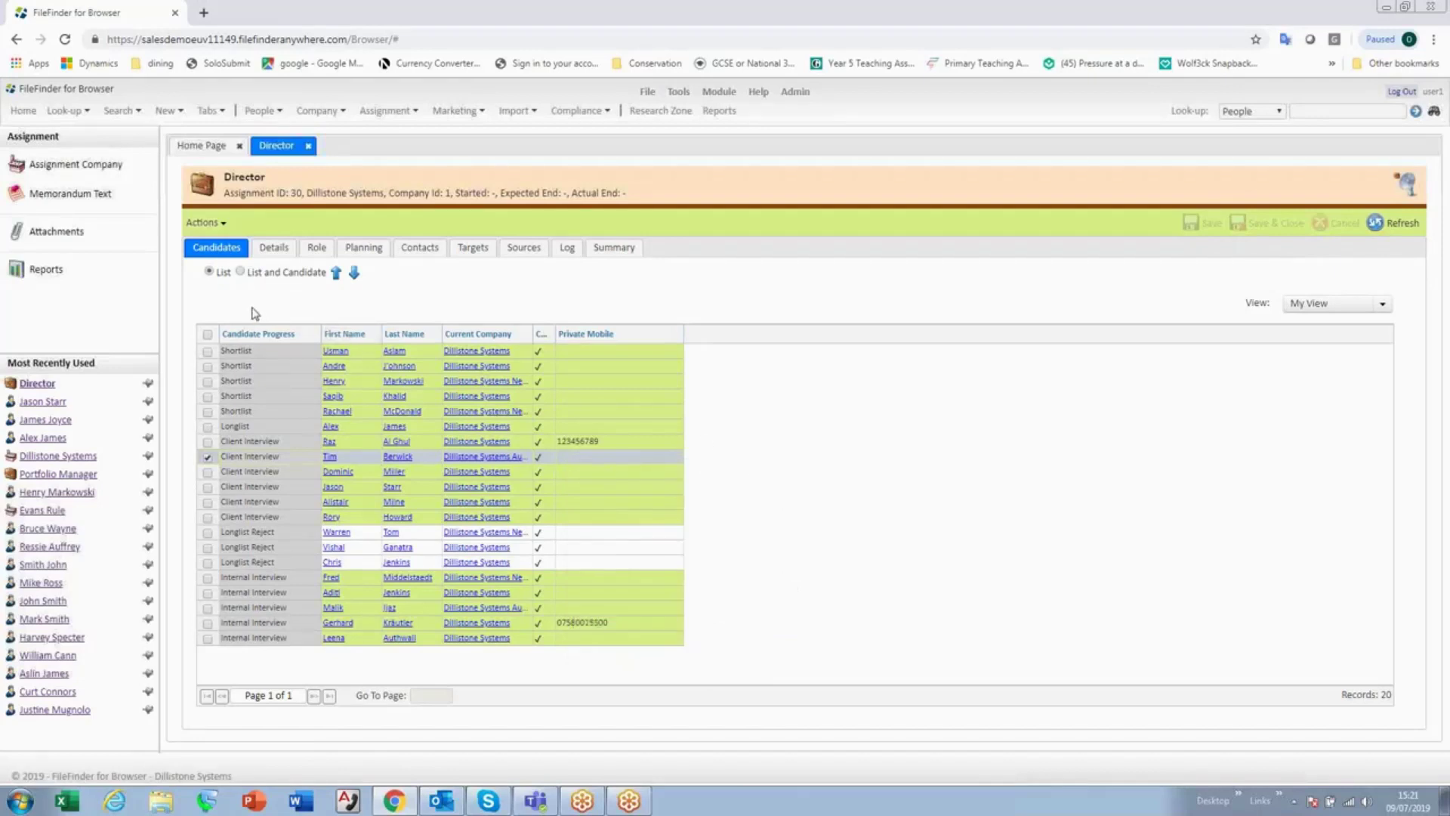
# Publish the Director assignment to the client portal, confirming 17 candidates.
pyautogui.click(223, 225)
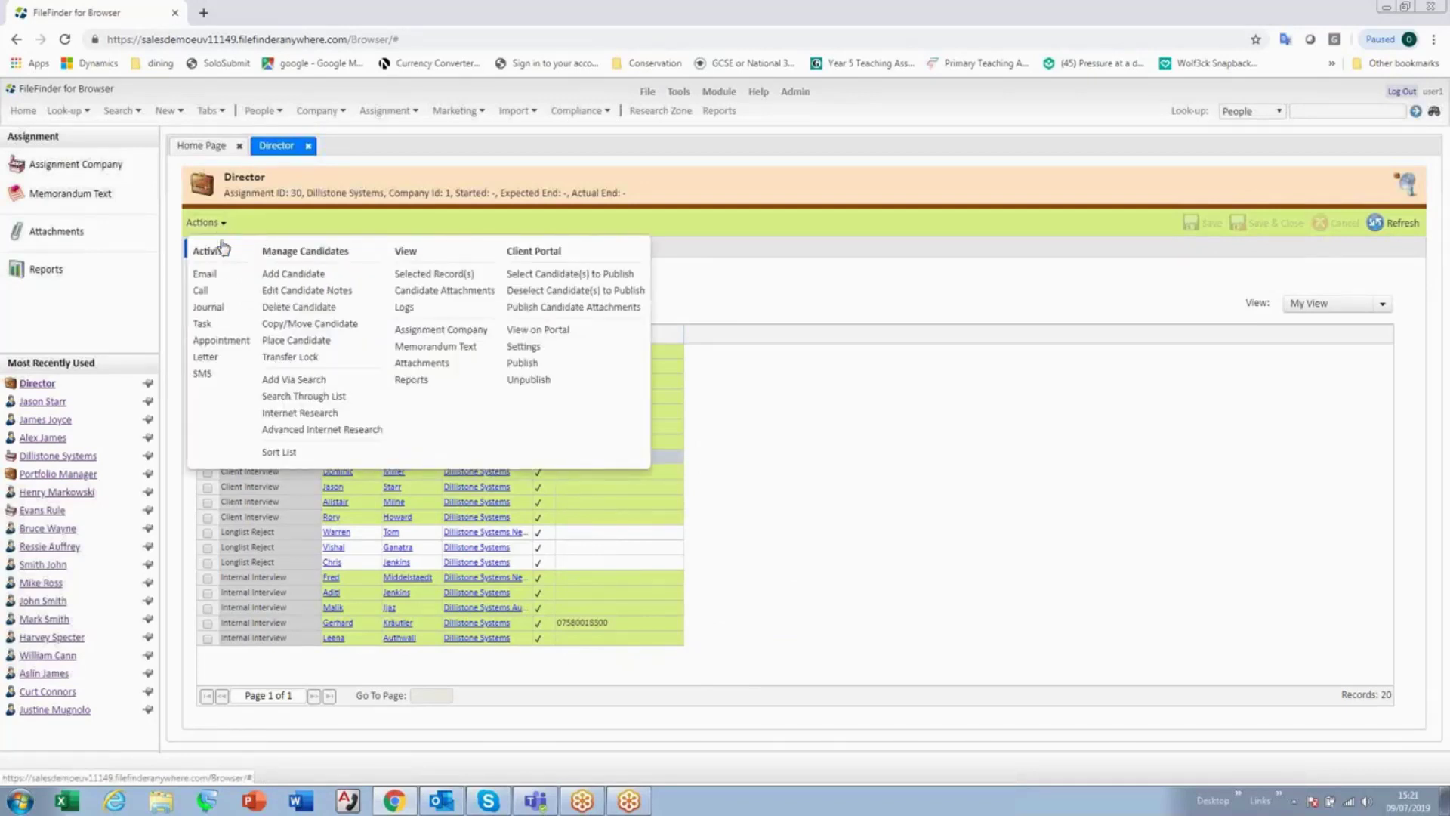
pyautogui.click(548, 366)
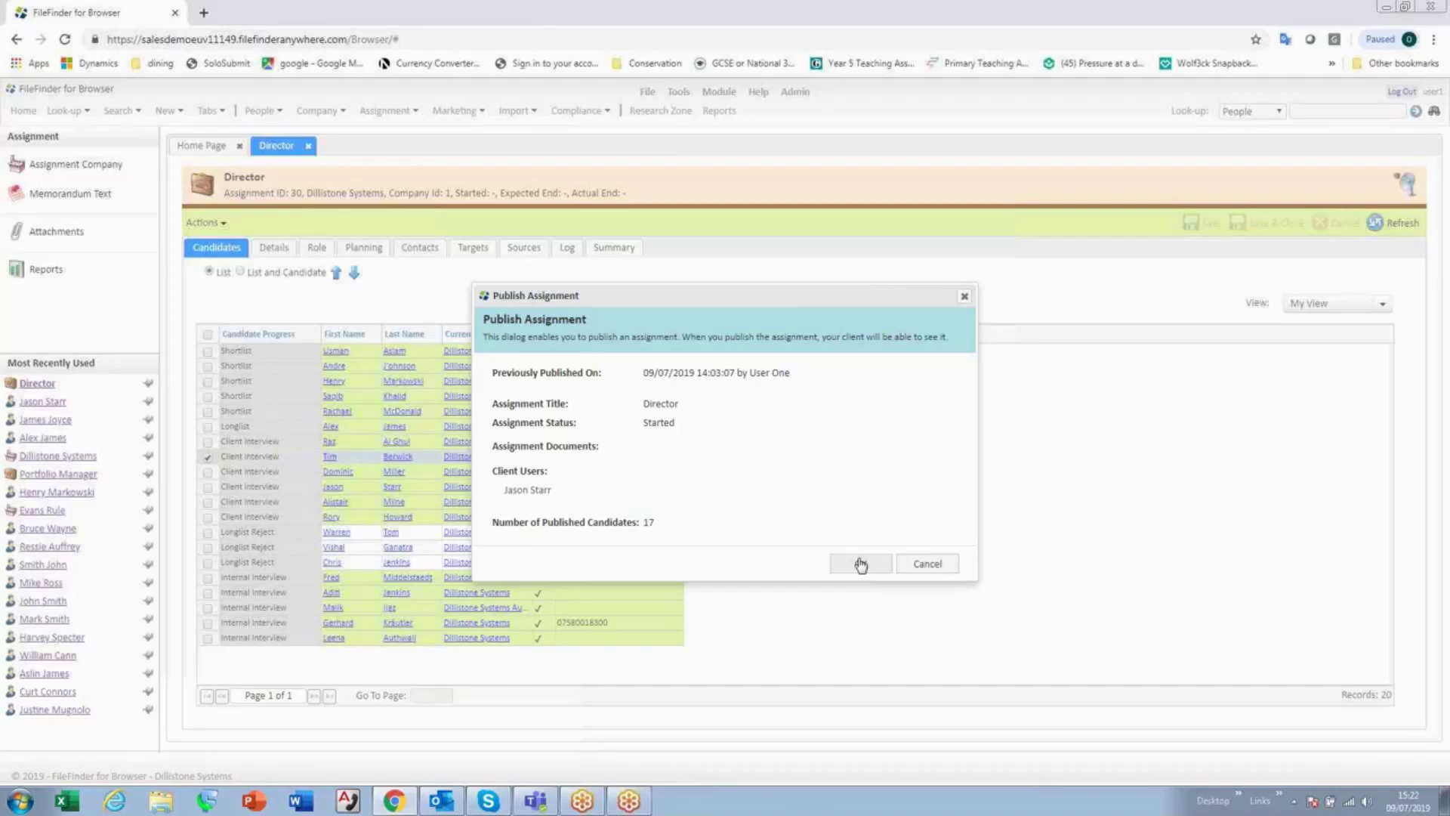
pyautogui.click(860, 562)
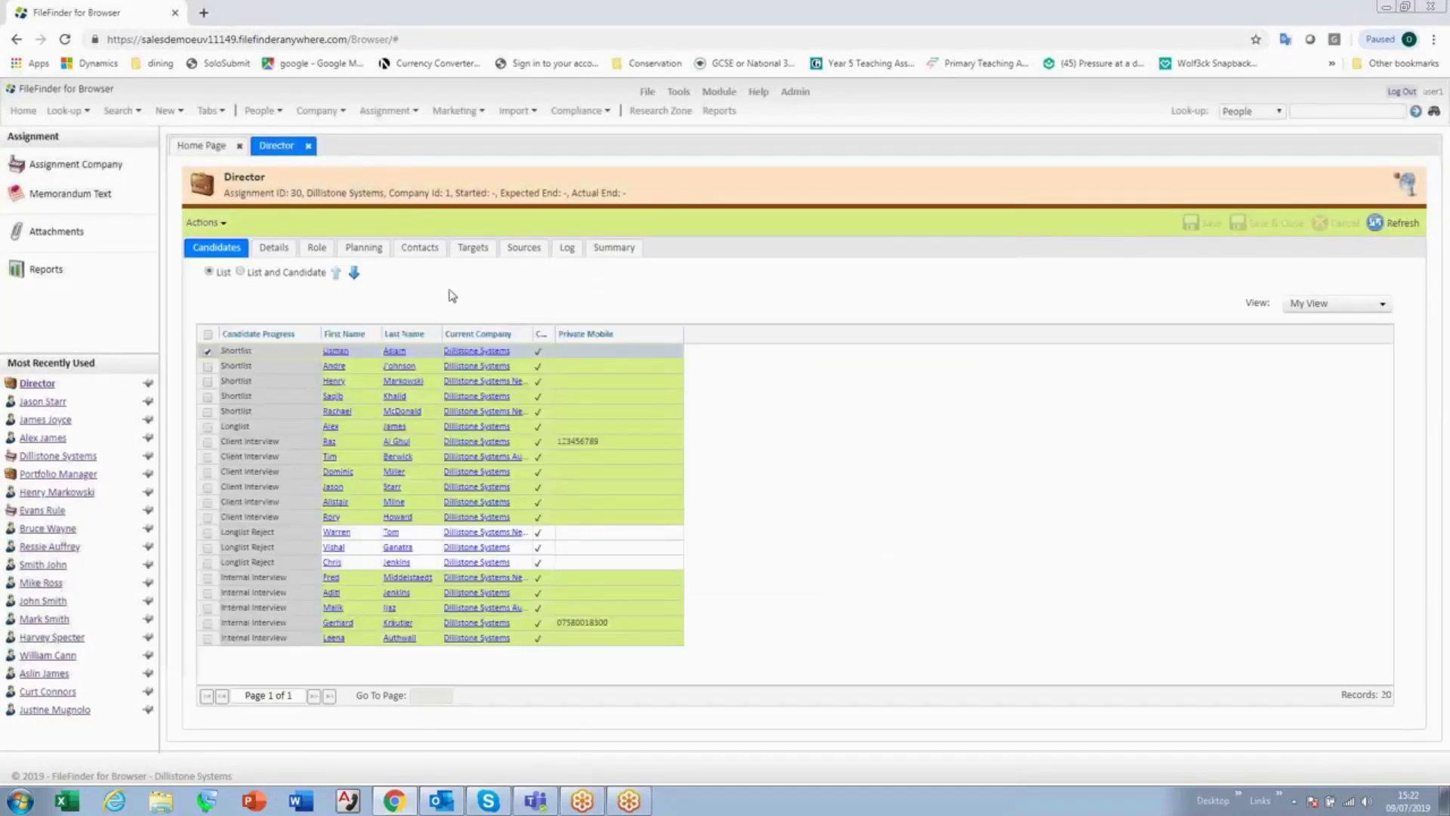
pyautogui.click(223, 226)
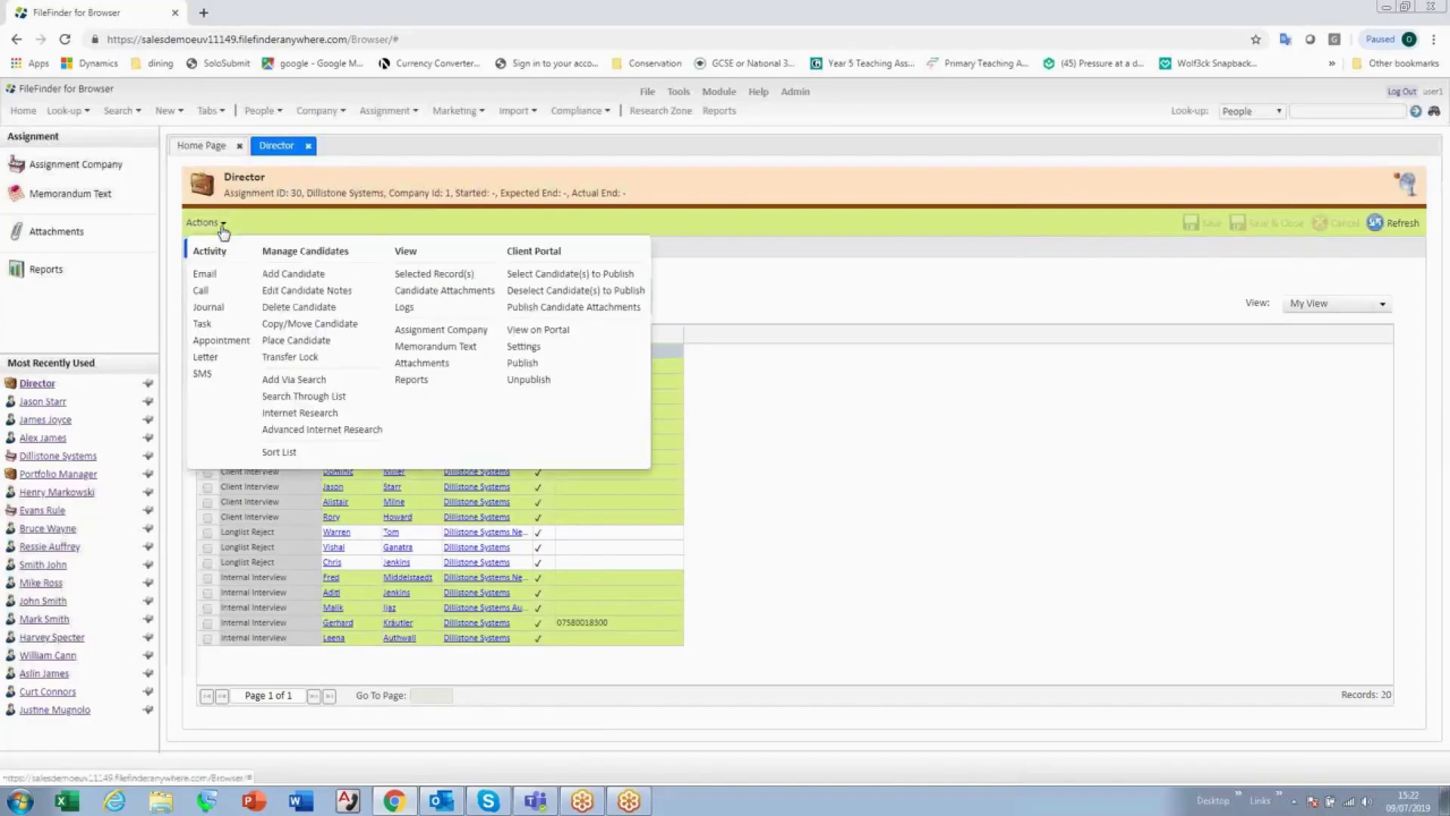
# View the Director assignment on the client portal to see its progress summary.
pyautogui.click(532, 336)
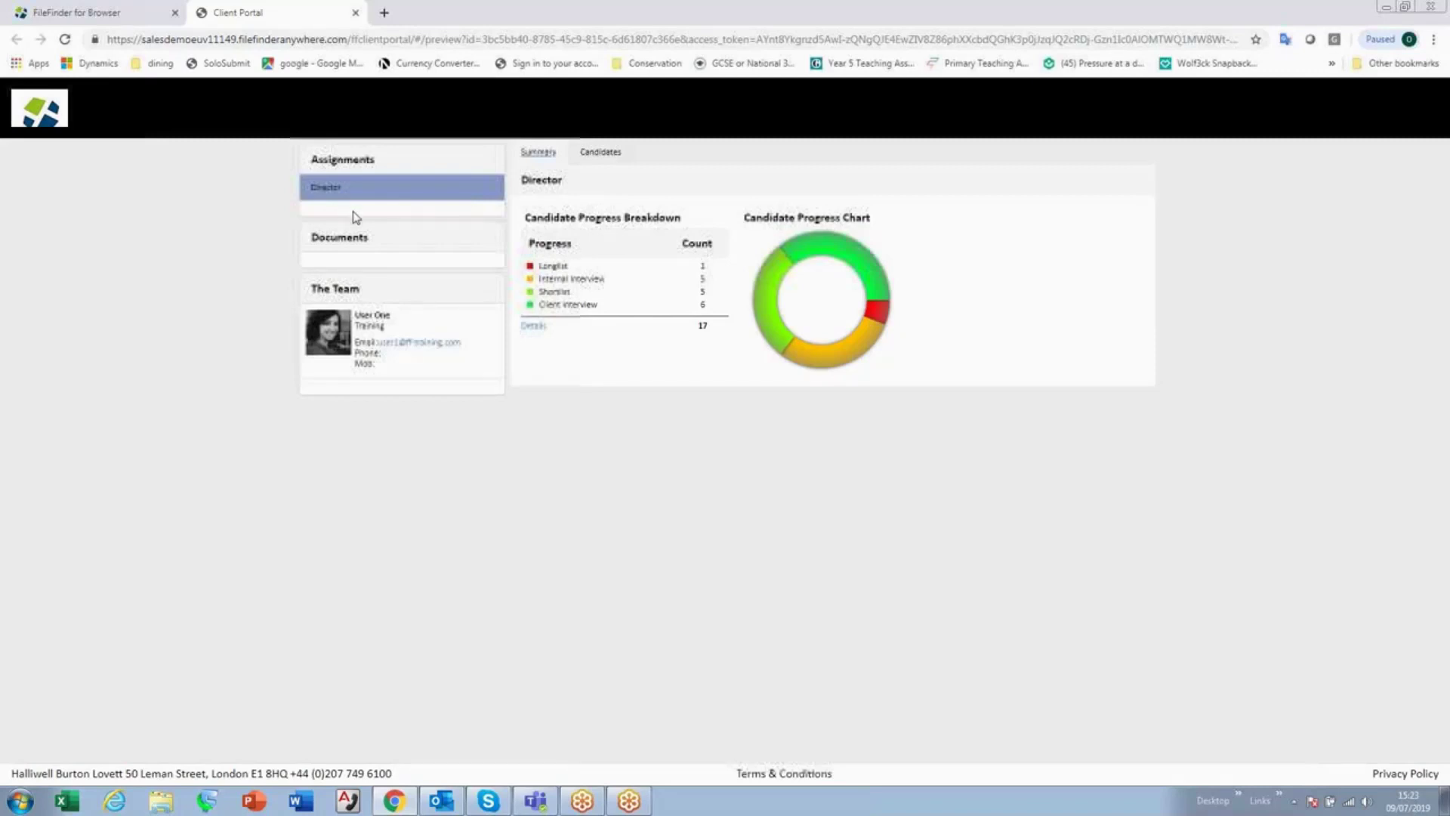
# Filter the portal's Candidates list to Progress Code Longlist.
pyautogui.click(604, 153)
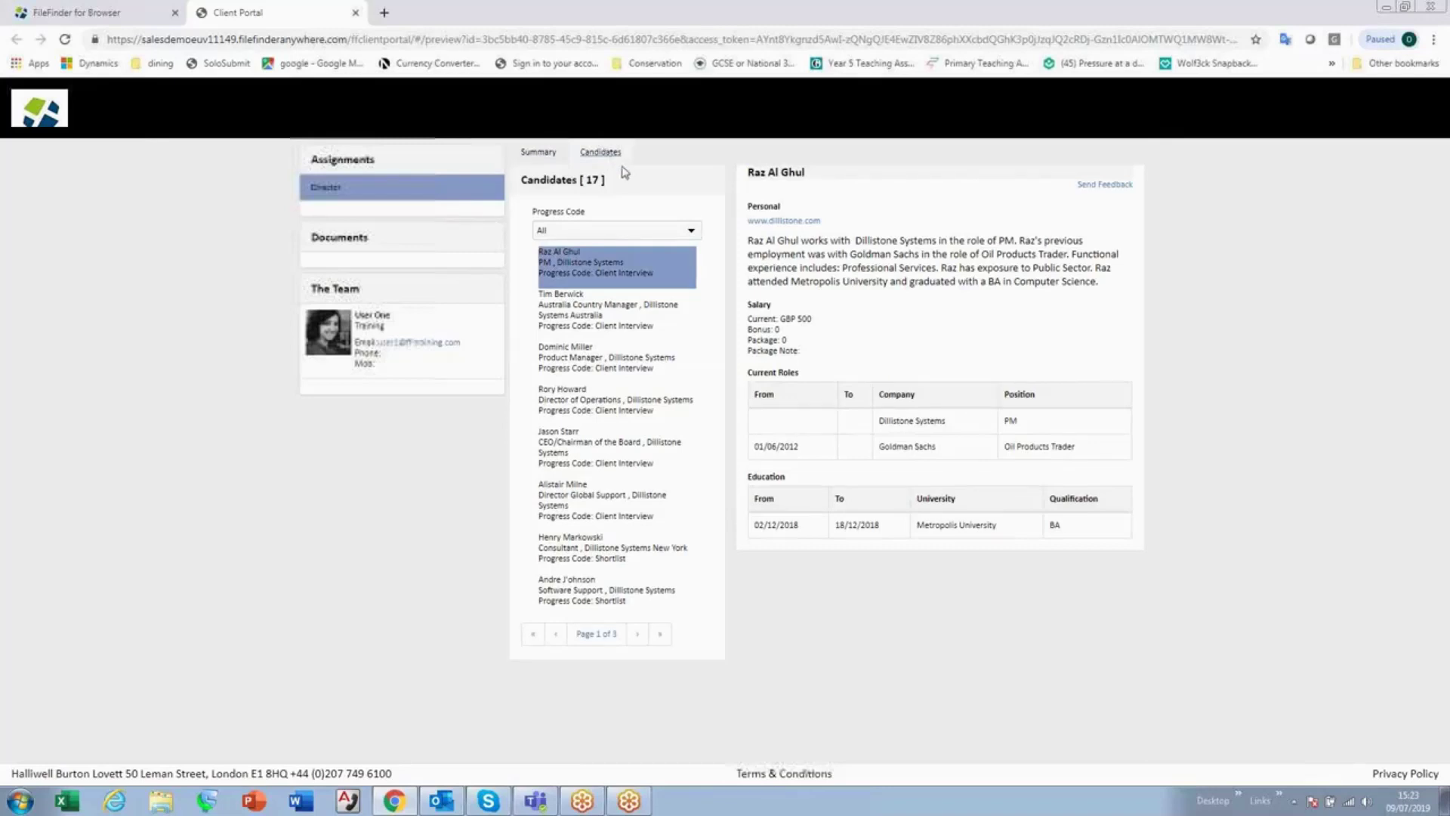
pyautogui.click(692, 232)
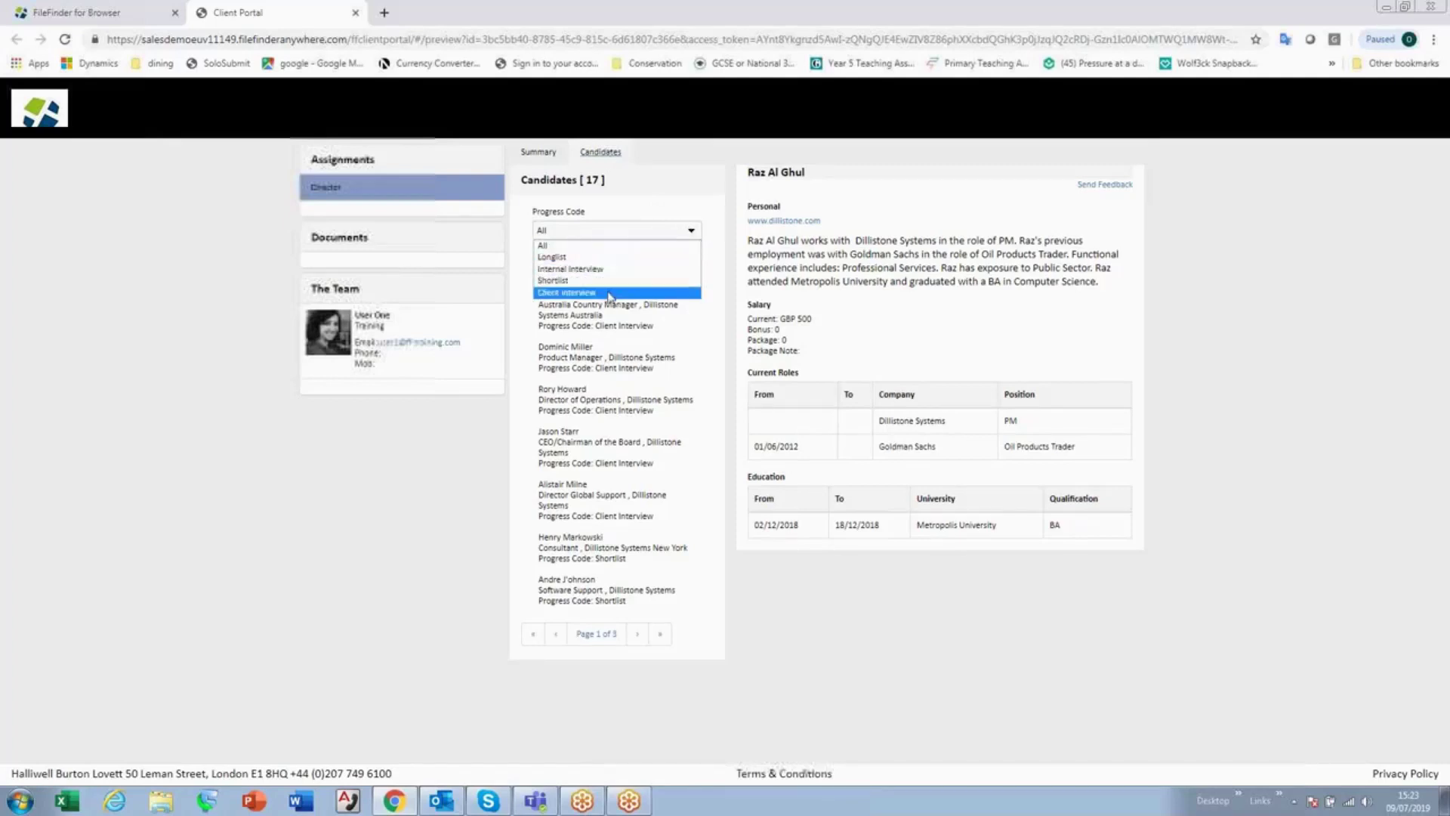
pyautogui.click(590, 258)
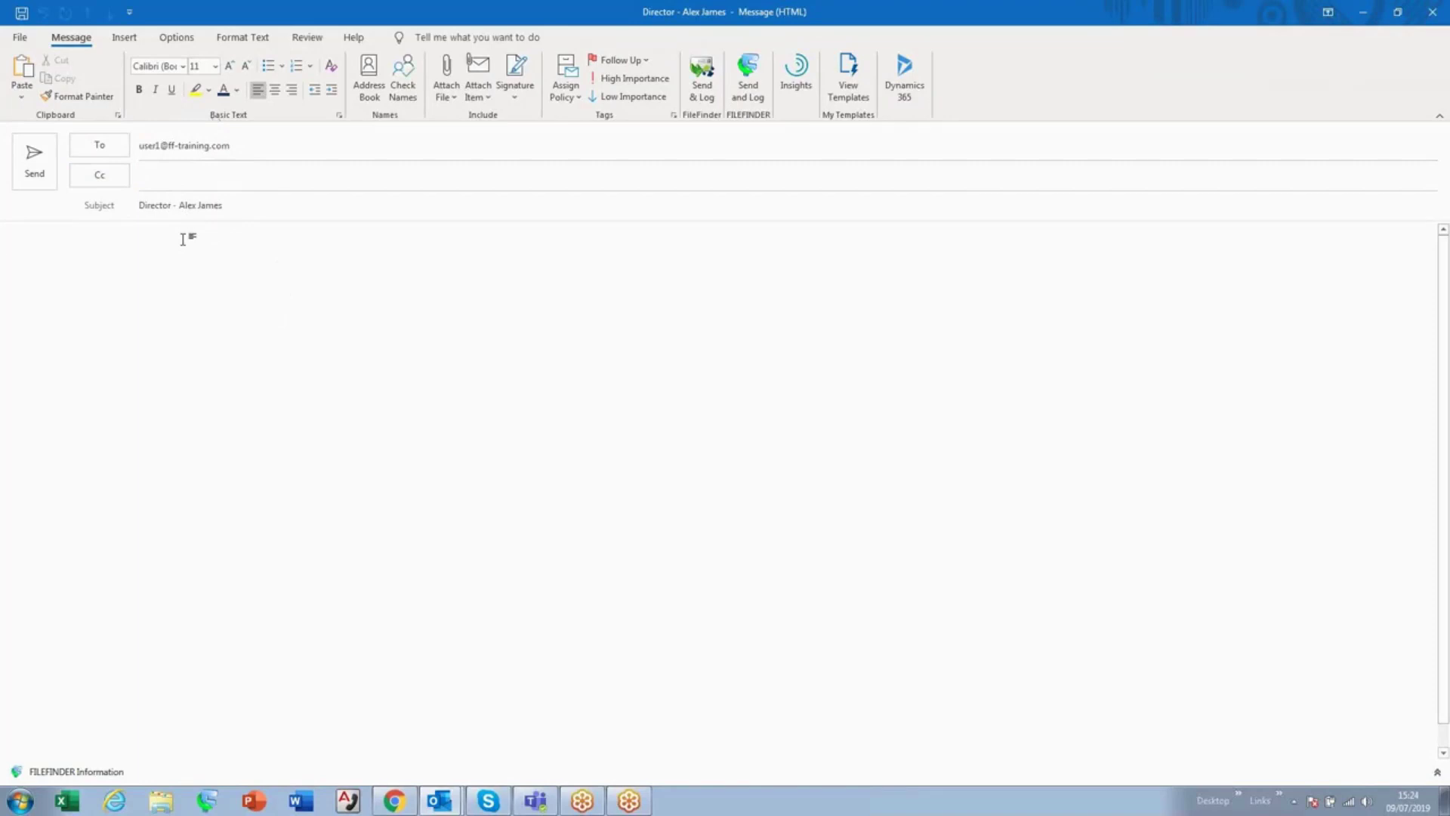
# Write "Hi," then "Love this guy, lets interview" on the next line.
pyautogui.write('Hi,')
pyautogui.press('Return')
pyautogui.press('Return')
pyautogui.write('L')
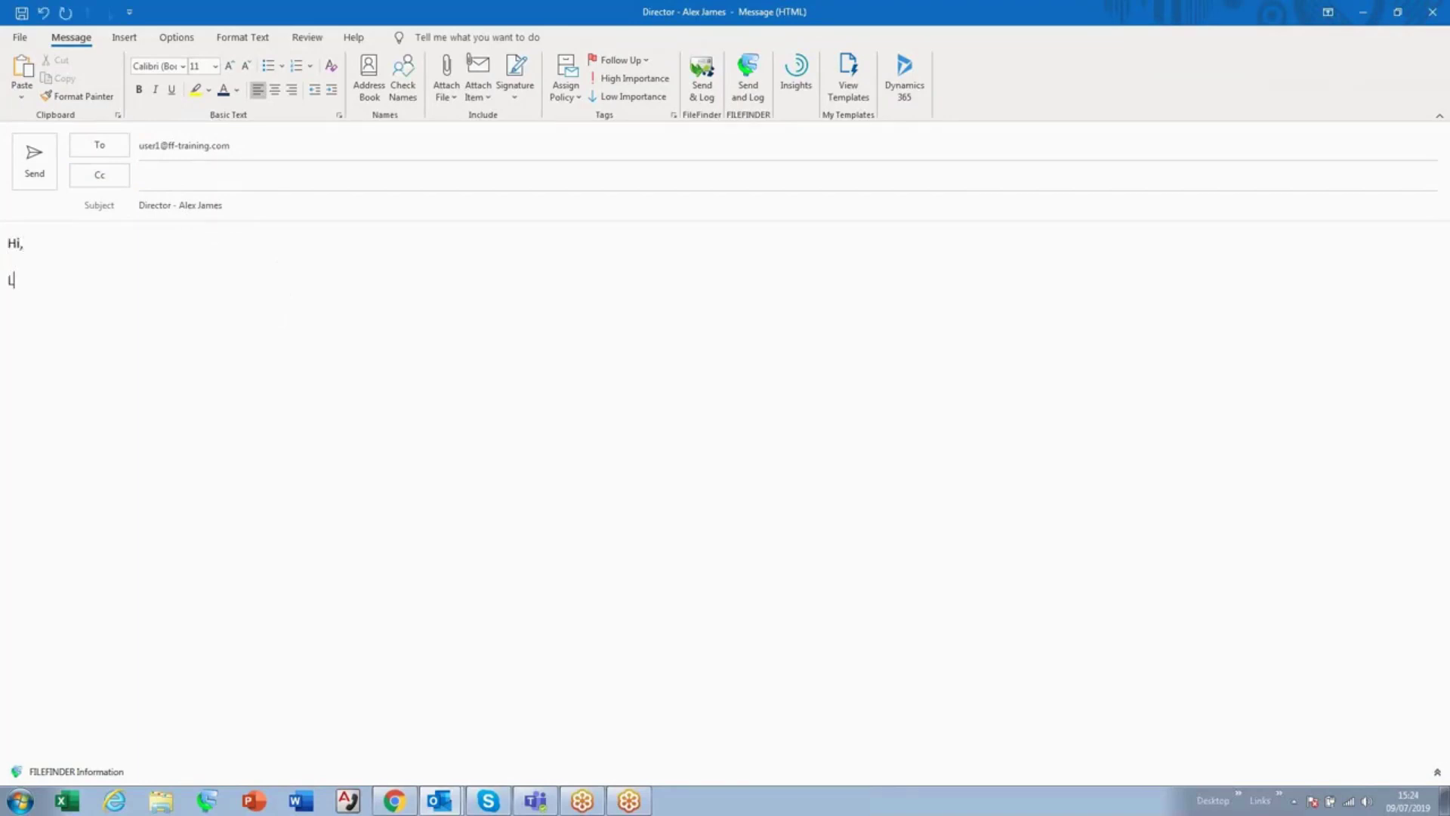
pyautogui.write('ove this guy, lets interview')
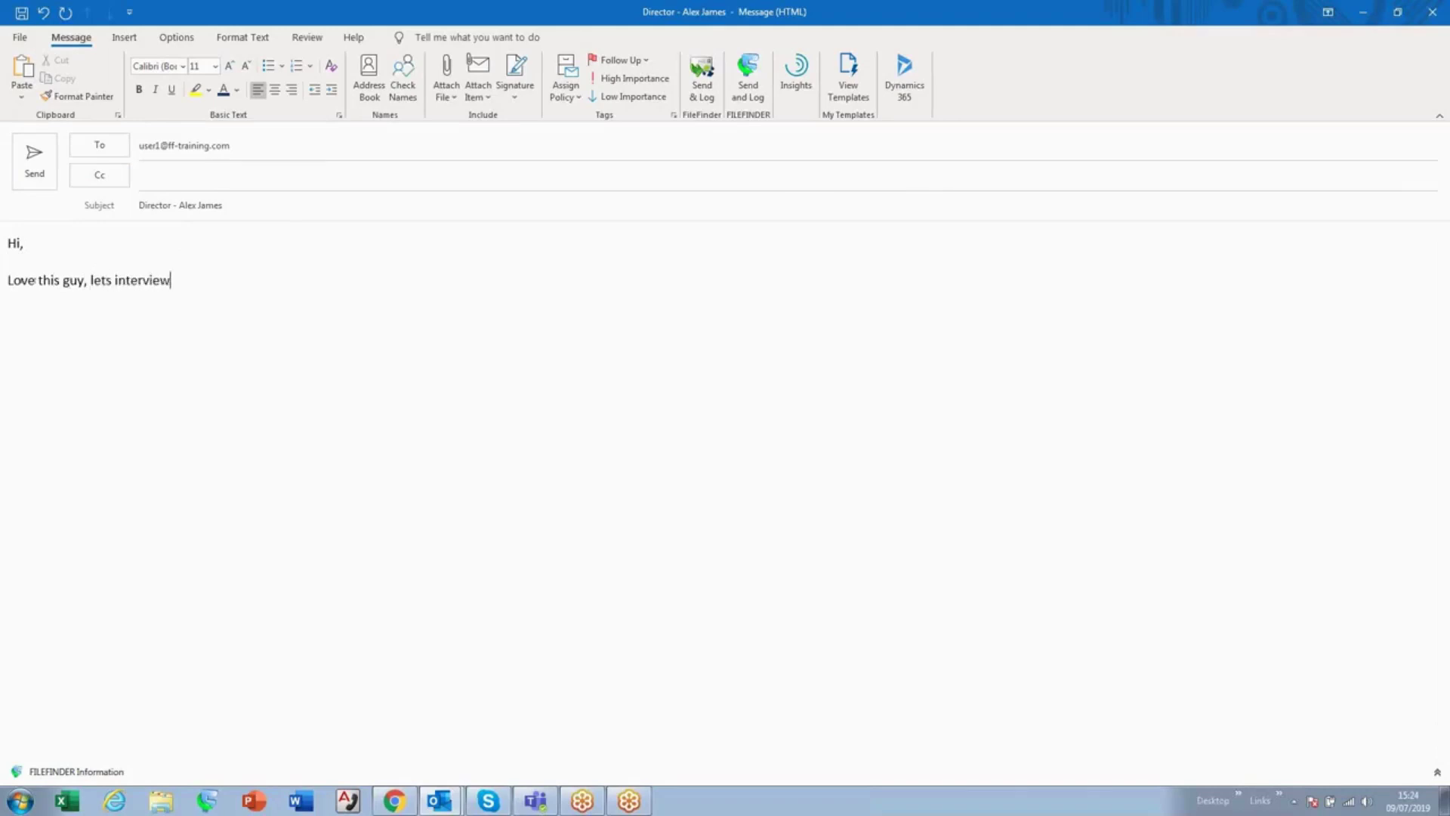